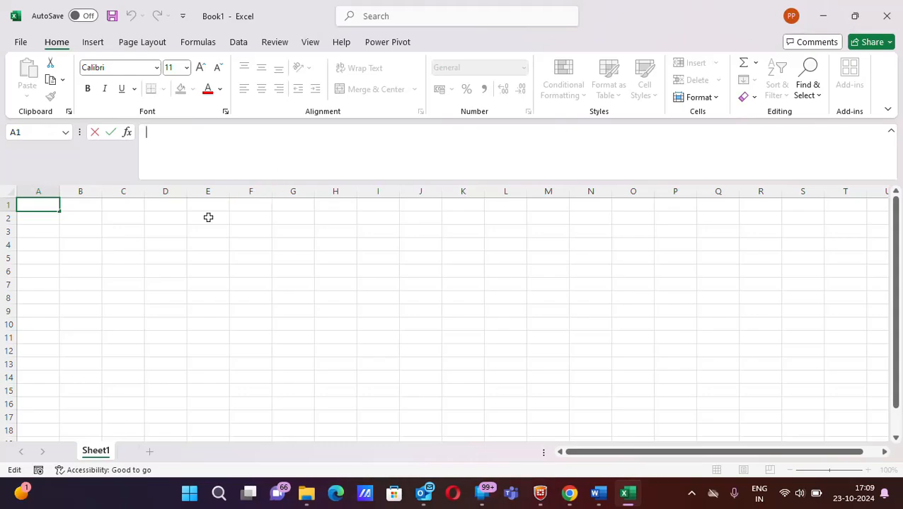
- Enter 1 in cell B2 and Alter+H+D+C in cell C2, and fit column C's width to its text
{"action": "left_click", "coordinate": [126, 219]}
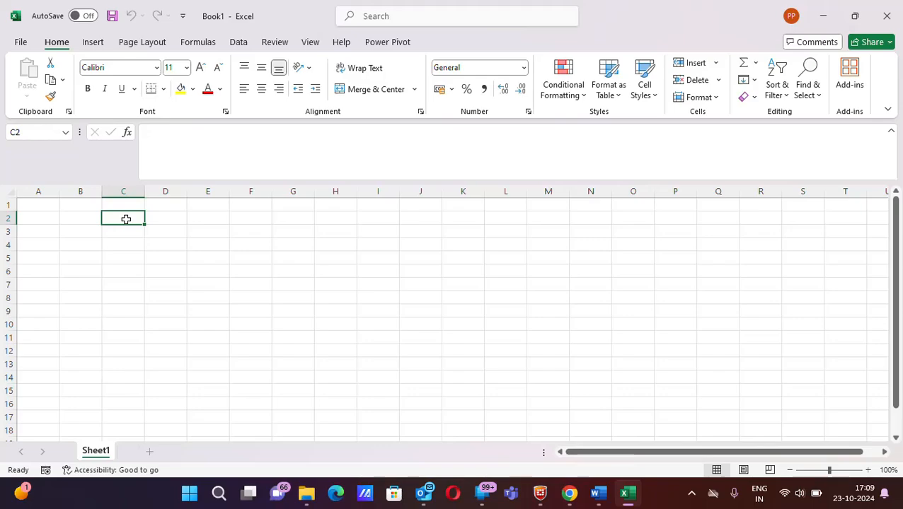
{"action": "left_click", "coordinate": [92, 217]}
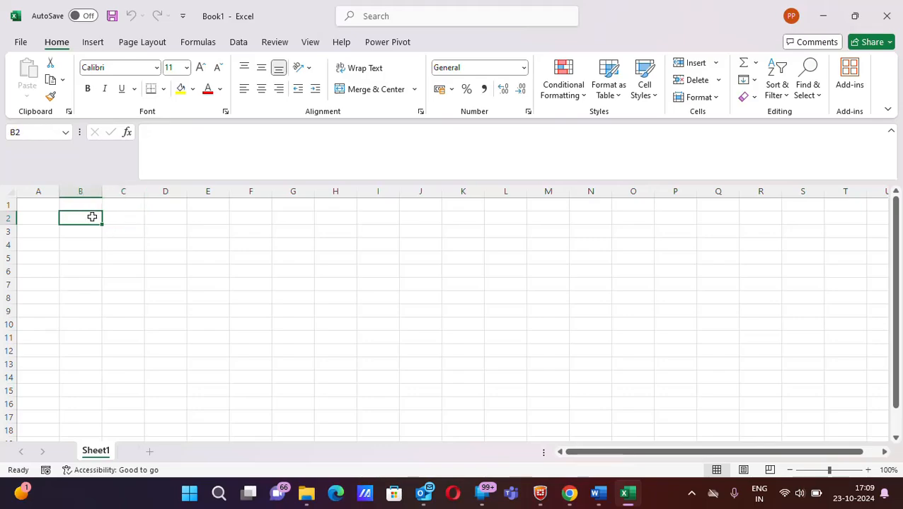
{"action": "type", "text": "1"}
{"action": "key", "text": "Tab"}
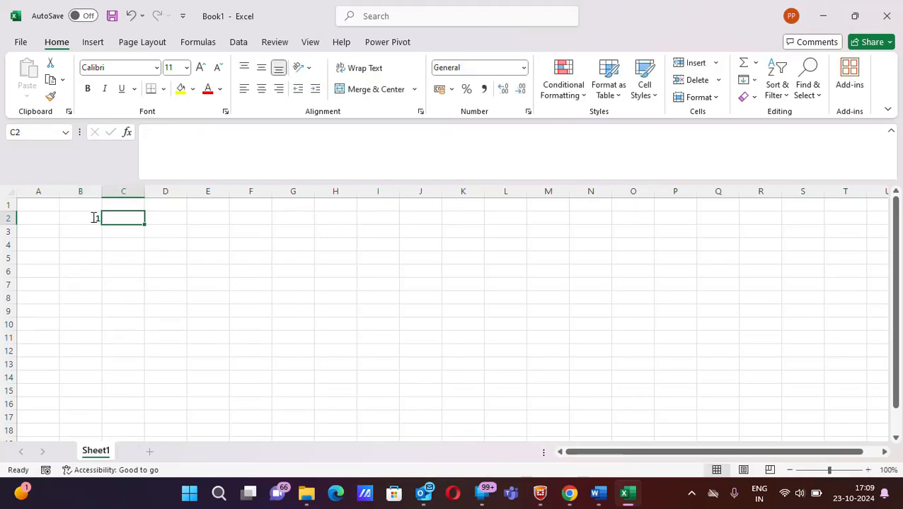
{"action": "type", "text": "Alter"}
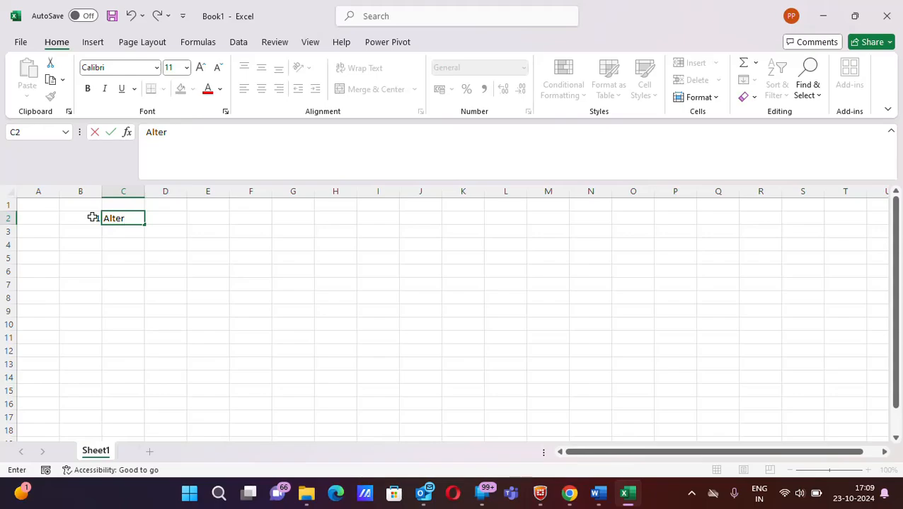
{"action": "type", "text": "+H+Dc"}
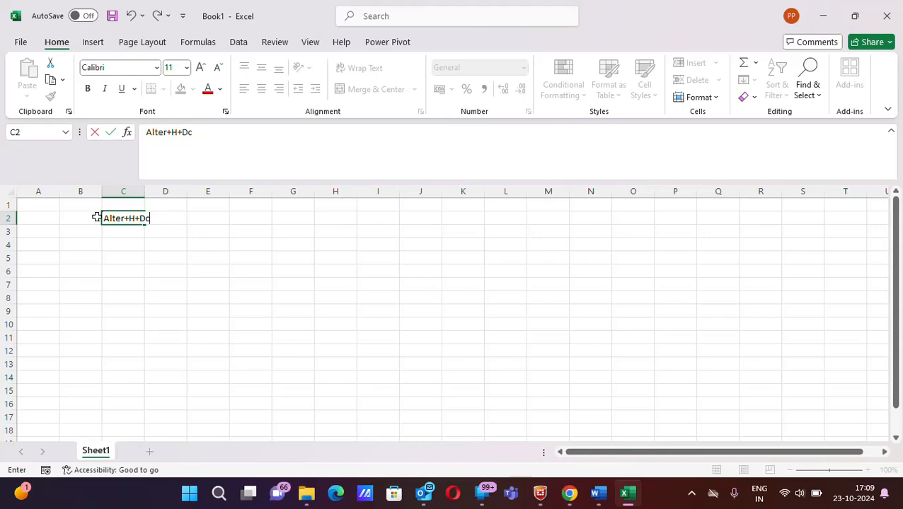
{"action": "key", "text": "BackSpace"}
{"action": "type", "text": "+C"}
{"action": "left_click", "coordinate": [146, 246]}
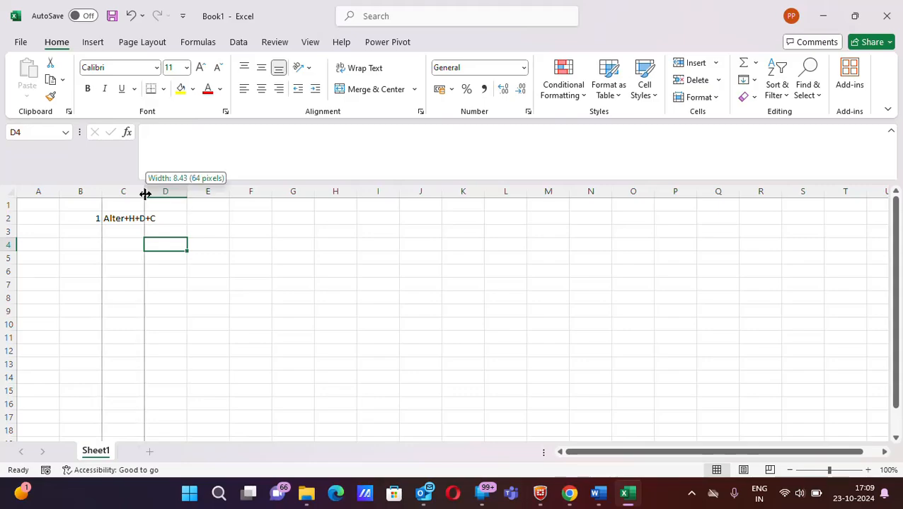
{"action": "double_click", "coordinate": [145, 193]}
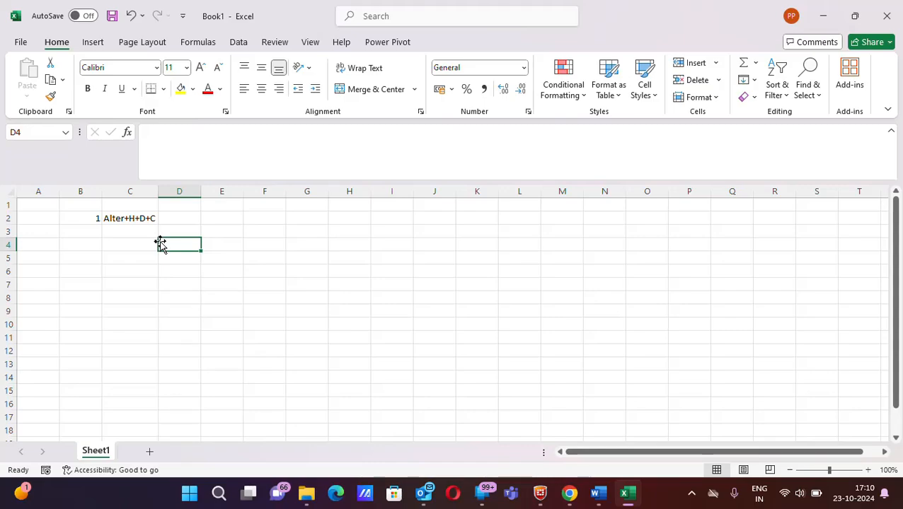
{"action": "left_click", "coordinate": [224, 204]}
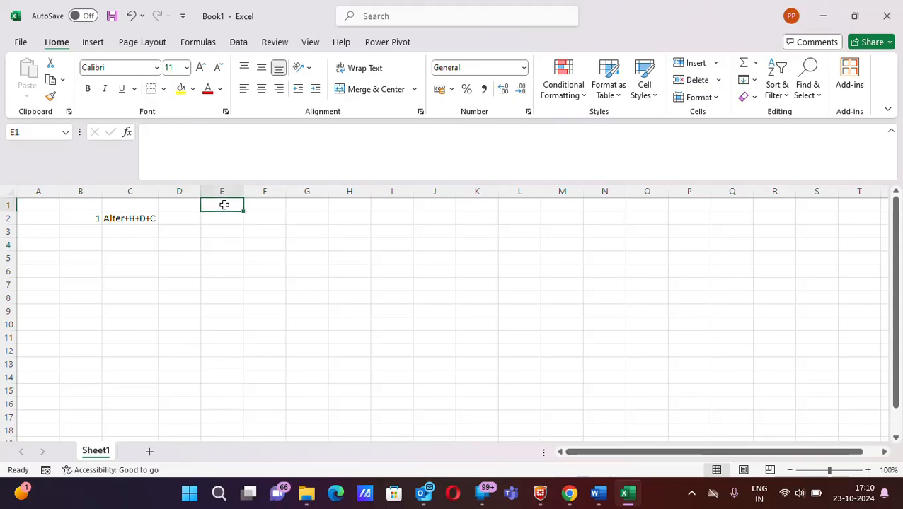
{"action": "type", "text": "sUNAY"}
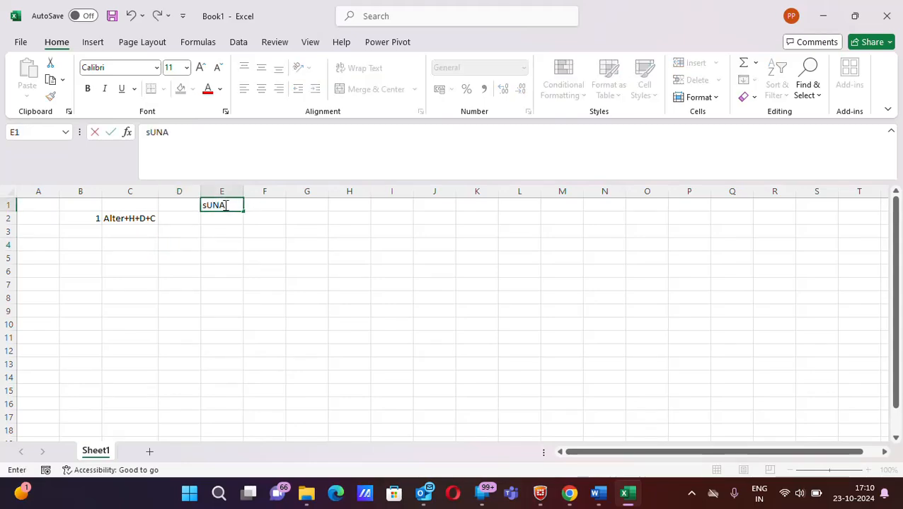
{"action": "key", "text": "BackSpace"}
{"action": "key", "text": "BackSpace"}
{"action": "key", "text": "BackSpace"}
{"action": "key", "text": "BackSpace"}
{"action": "key", "text": "BackSpace"}
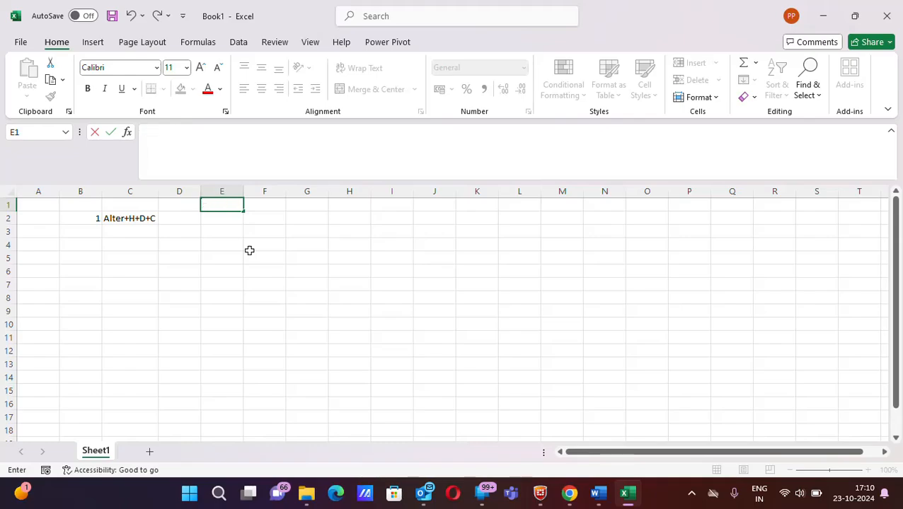
- Enter a sample first name in cell E1 and clear the stray letters from cell F1
{"action": "type", "text": "R"}
{"action": "key", "text": "Tab"}
{"action": "type", "text": "ahul"}
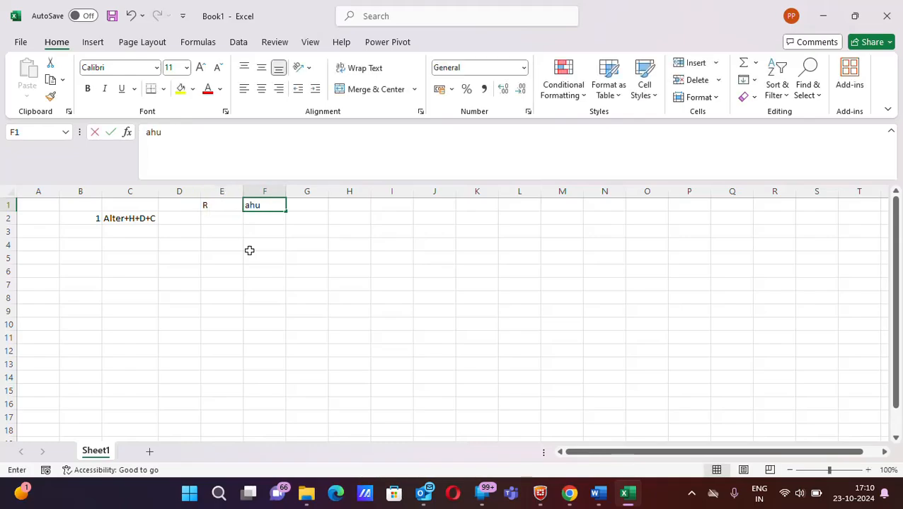
{"action": "key", "text": "BackSpace"}
{"action": "key", "text": "BackSpace"}
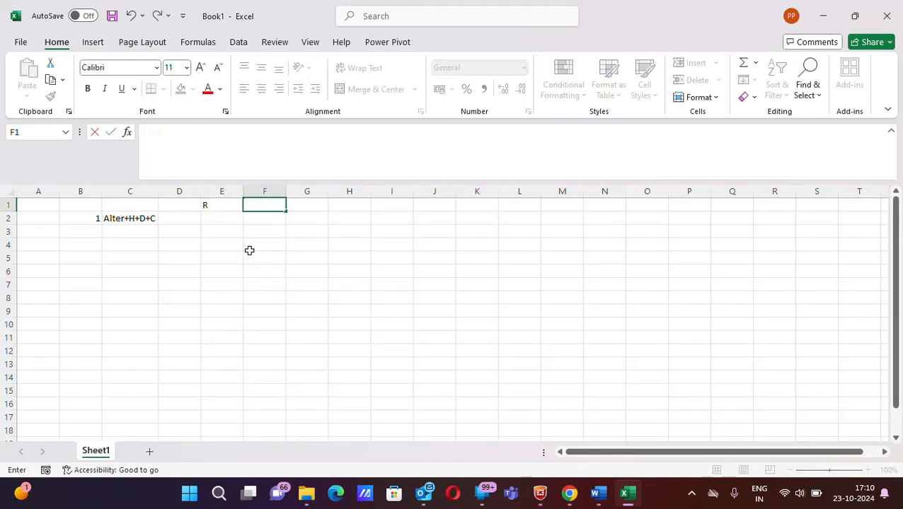
{"action": "type", "text": "hul"}
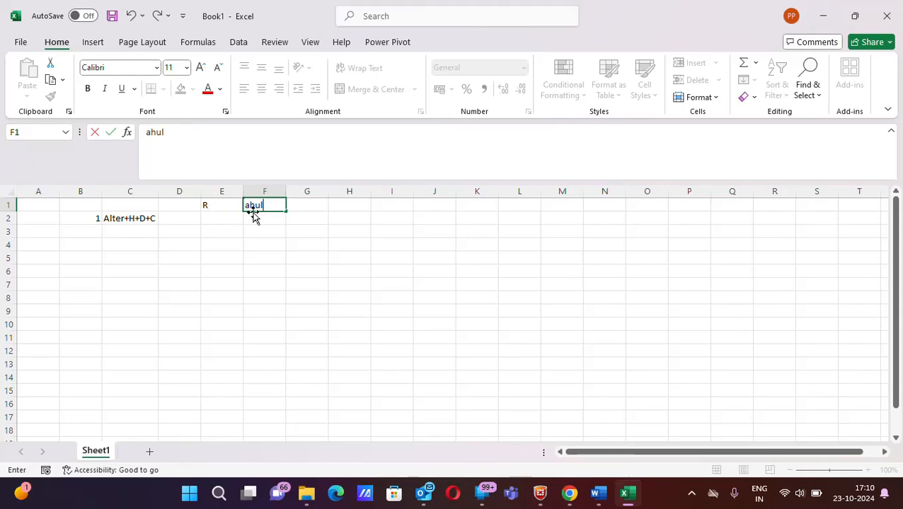
{"action": "key", "text": "Left"}
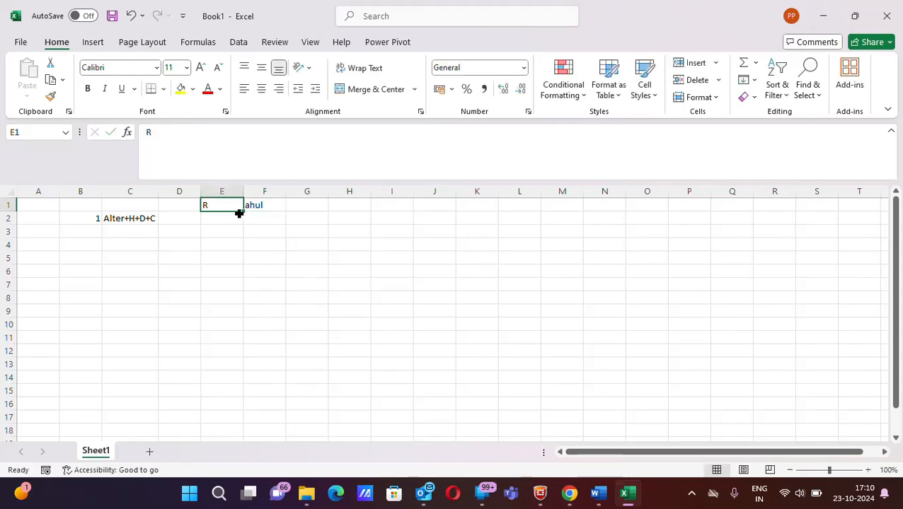
{"action": "double_click", "coordinate": [224, 205]}
{"action": "type", "text": "hul"}
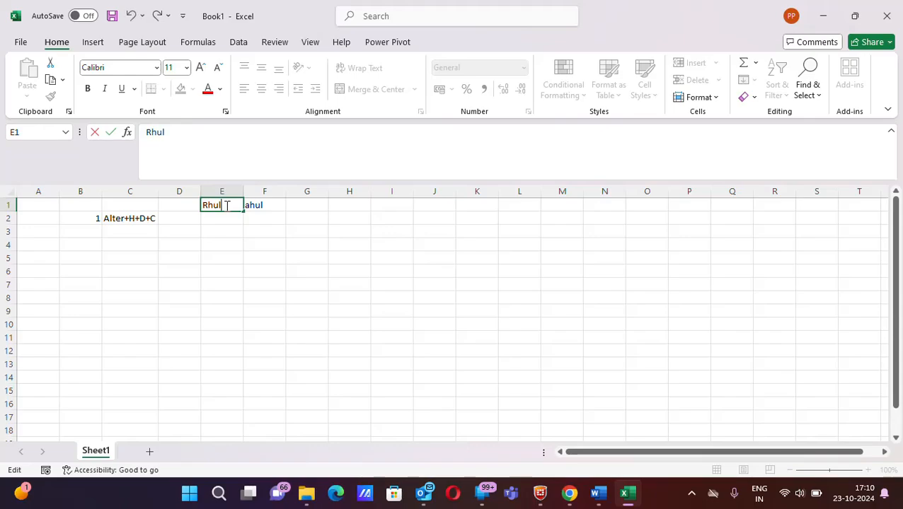
{"action": "key", "text": "BackSpace"}
{"action": "key", "text": "BackSpace"}
{"action": "key", "text": "BackSpace"}
{"action": "type", "text": "ahul"}
{"action": "left_click", "coordinate": [270, 205]}
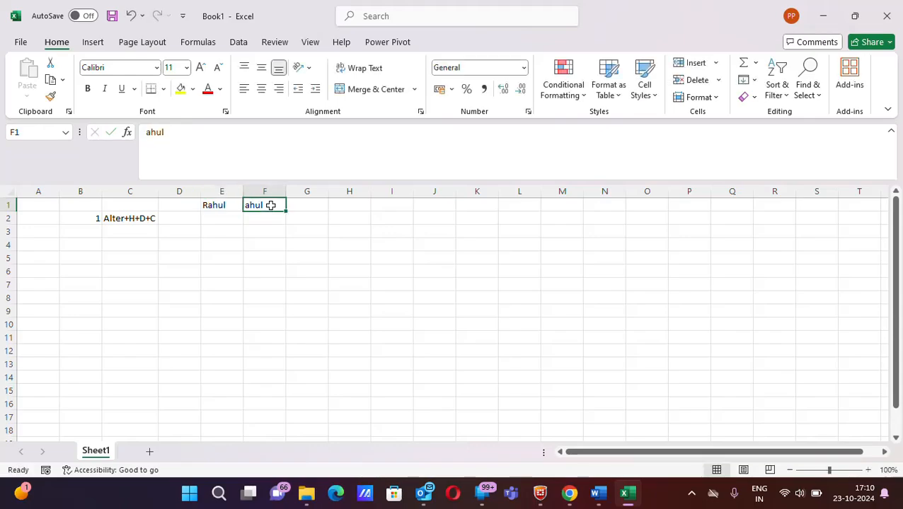
{"action": "key", "text": "Delete"}
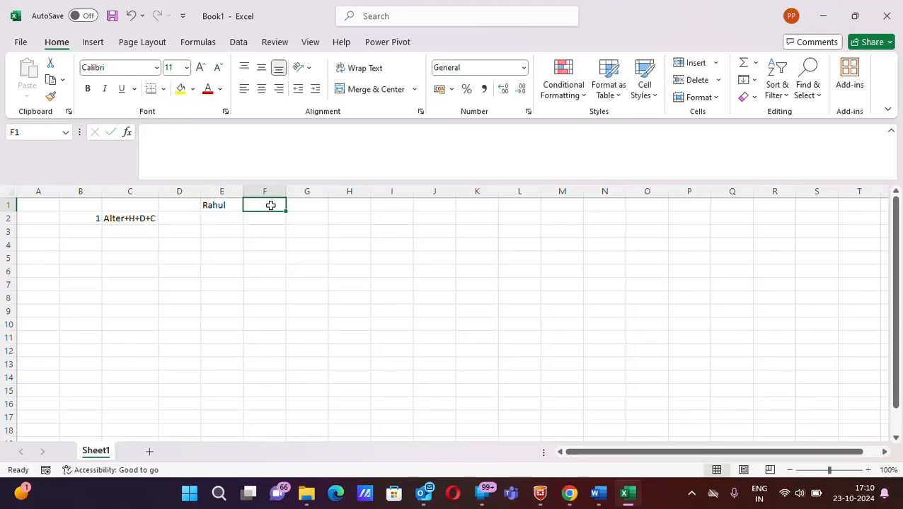
- Delete the whole column E and undo the deletion
{"action": "left_click", "coordinate": [209, 191]}
{"action": "left_click", "coordinate": [222, 207]}
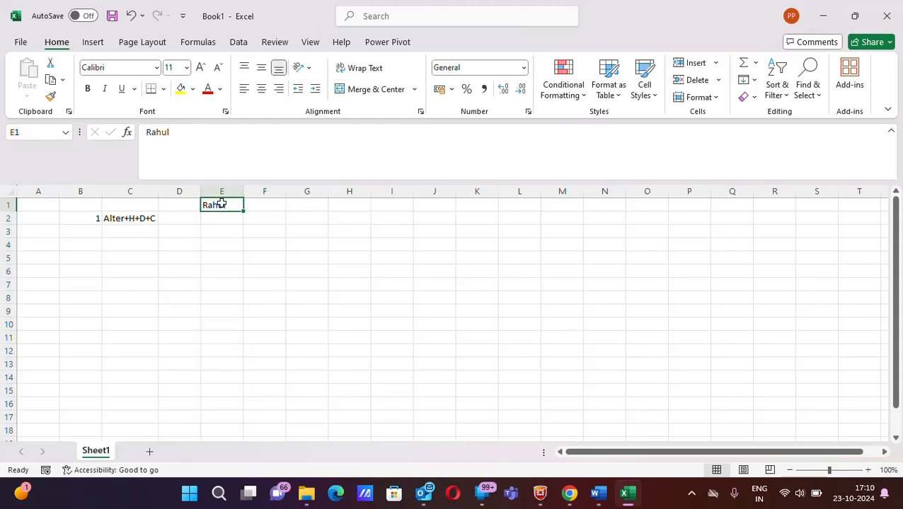
{"action": "left_click", "coordinate": [222, 193]}
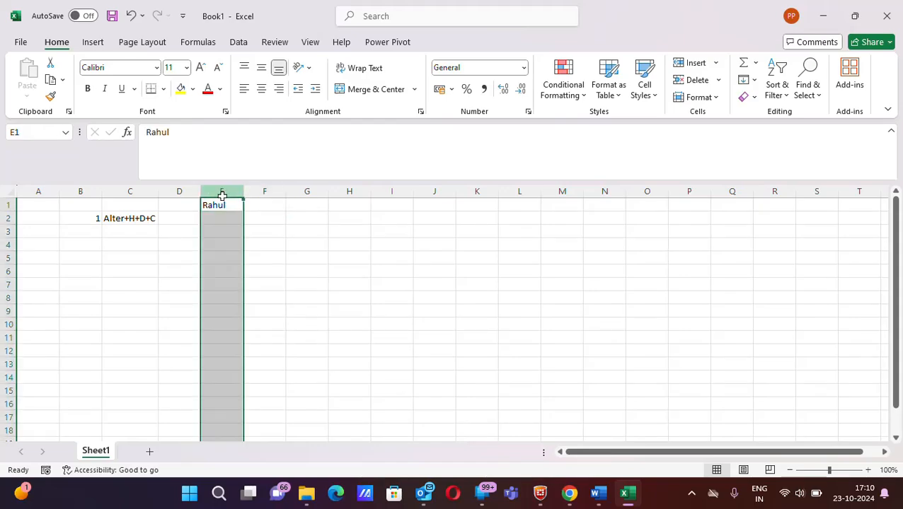
{"action": "left_click", "coordinate": [224, 240]}
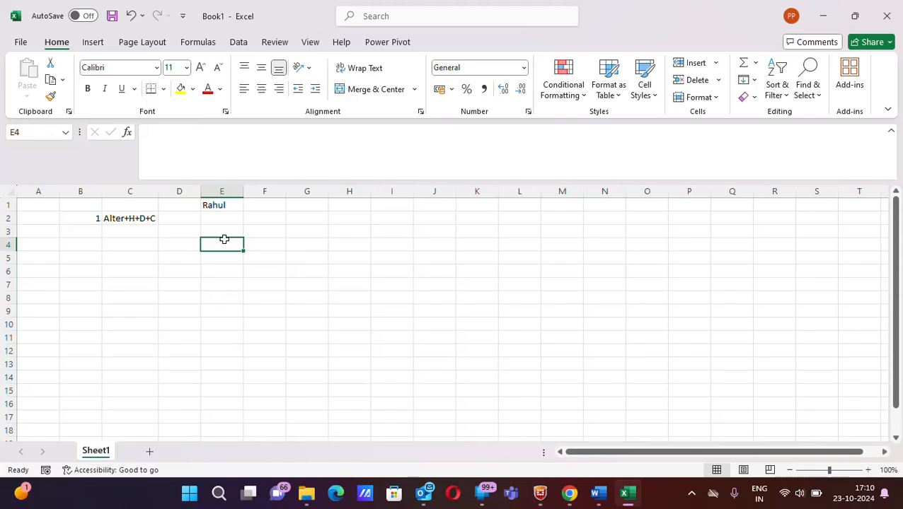
{"action": "left_click", "coordinate": [220, 191]}
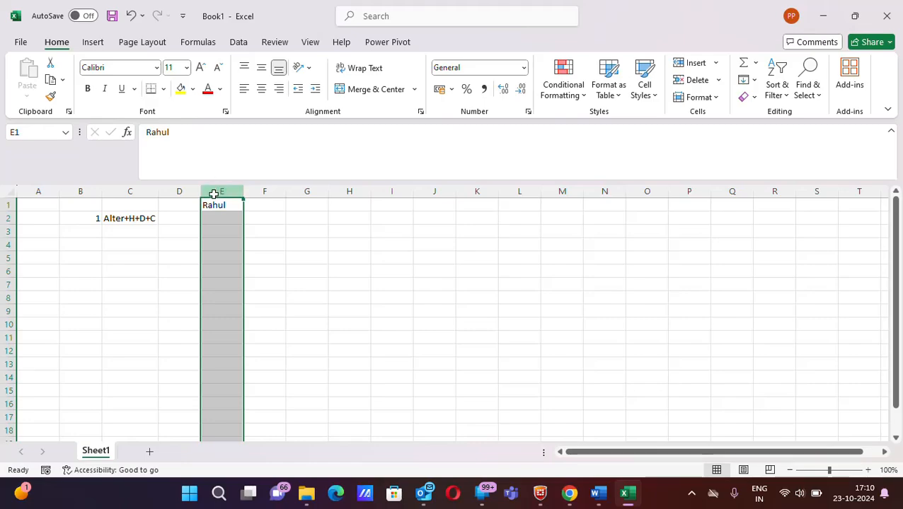
{"action": "right_click", "coordinate": [215, 197]}
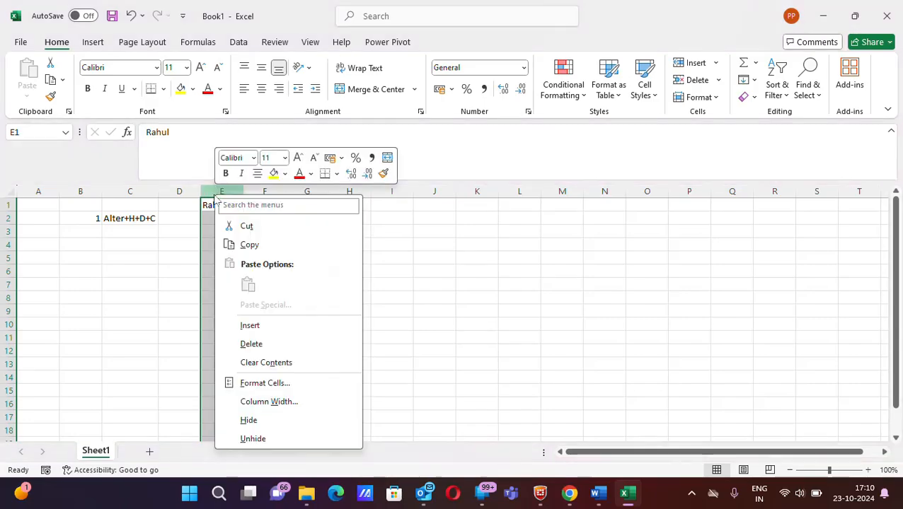
{"action": "left_click", "coordinate": [275, 345]}
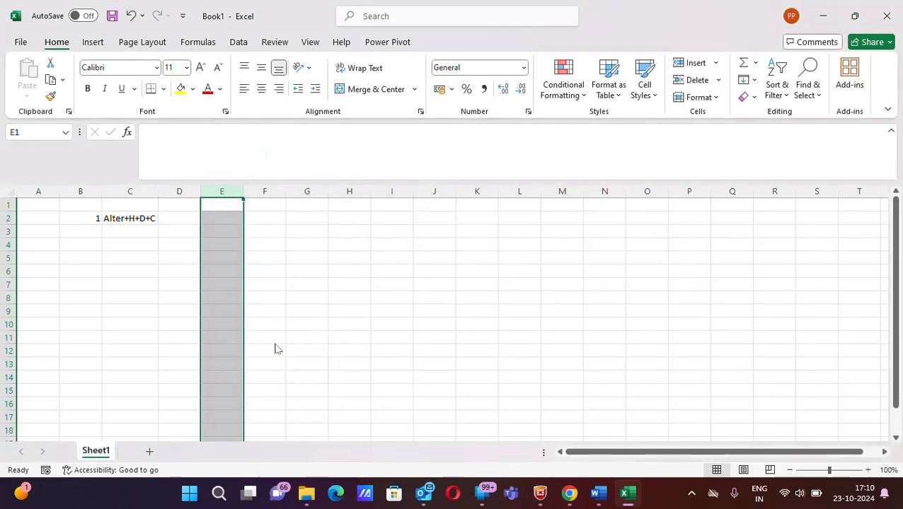
{"action": "key", "text": "ctrl+z"}
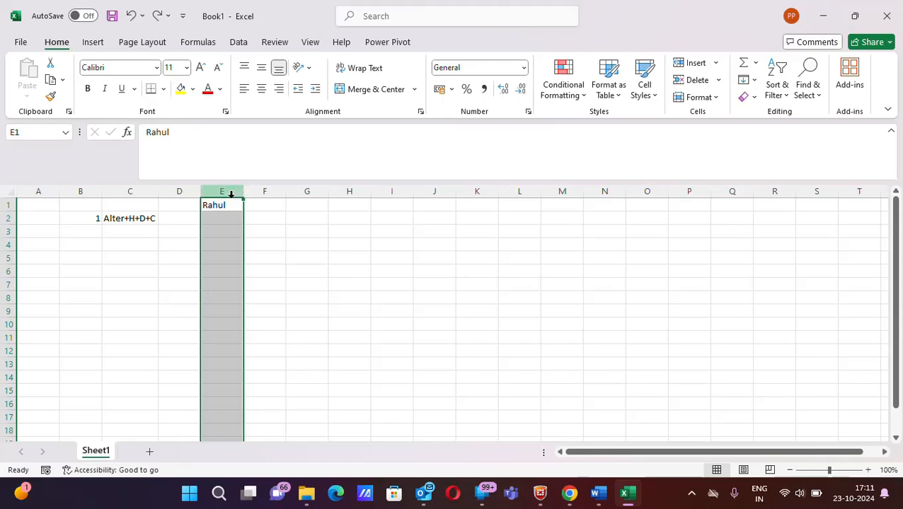
{"action": "left_click", "coordinate": [214, 223]}
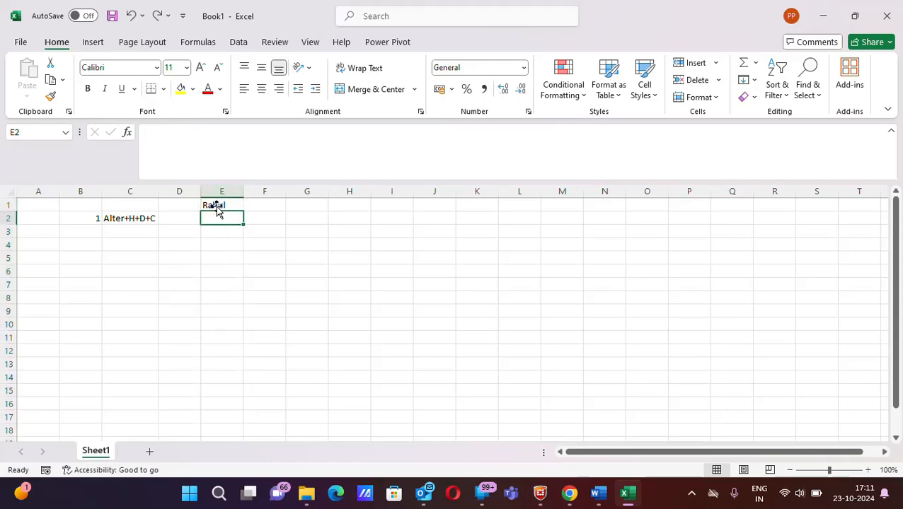
{"action": "left_click", "coordinate": [220, 193]}
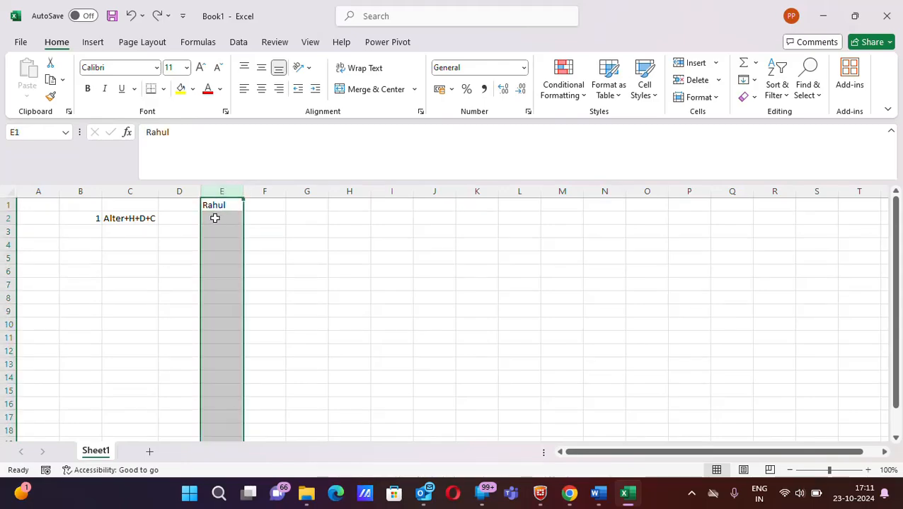
{"action": "left_click", "coordinate": [214, 217]}
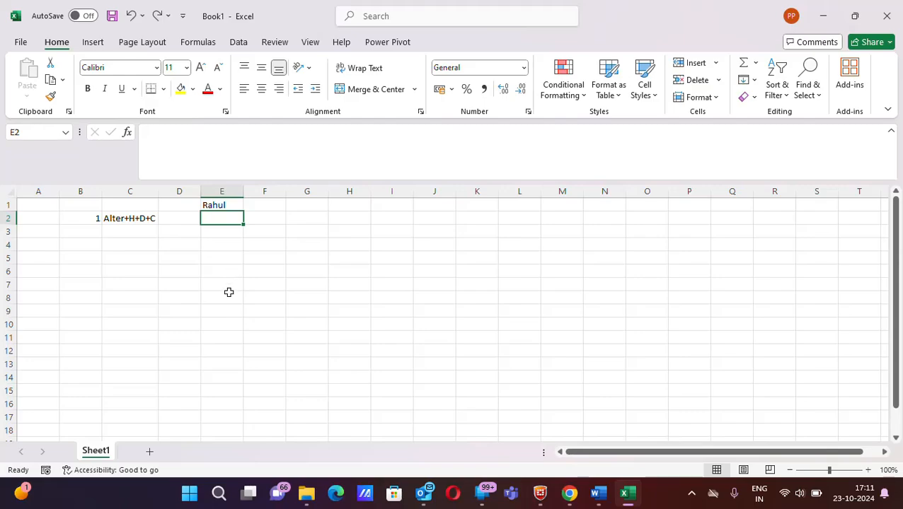
{"action": "key", "text": "alt+h"}
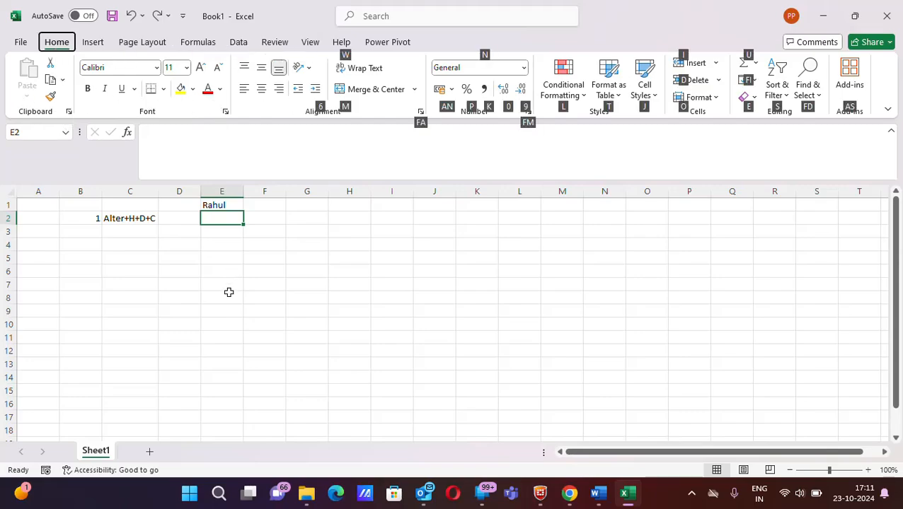
{"action": "key", "text": "h"}
{"action": "left_click", "coordinate": [341, 321]}
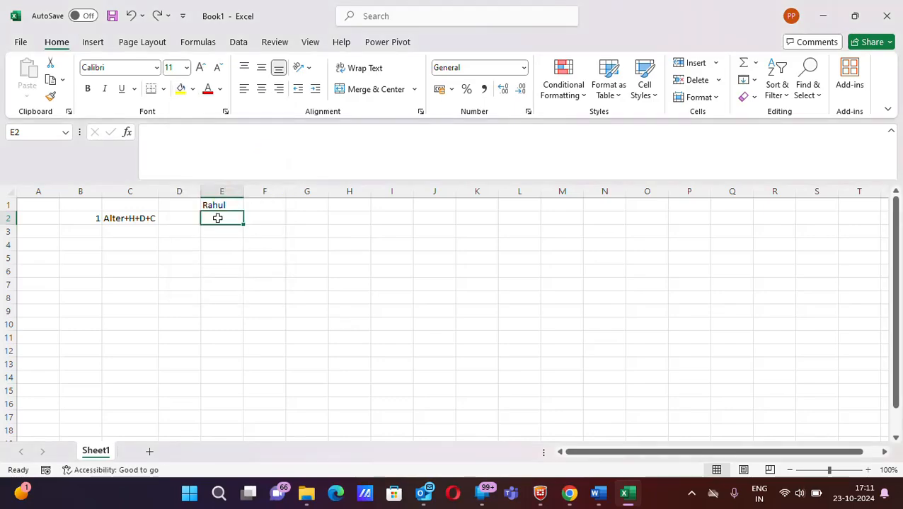
{"action": "key", "text": "alt"}
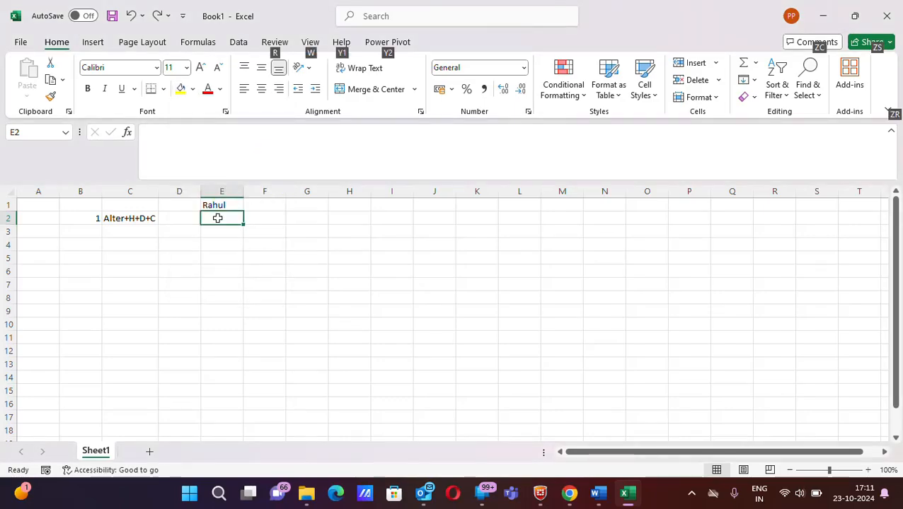
{"action": "key", "text": "h"}
{"action": "key", "text": "h"}
{"action": "key", "text": "h"}
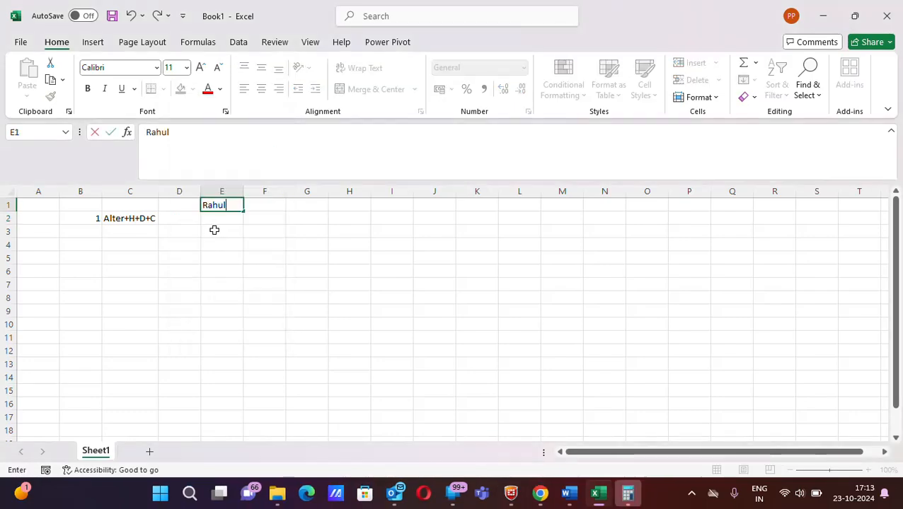
- Delete the whole sheet column that contains cell E3
{"action": "left_click", "coordinate": [214, 230]}
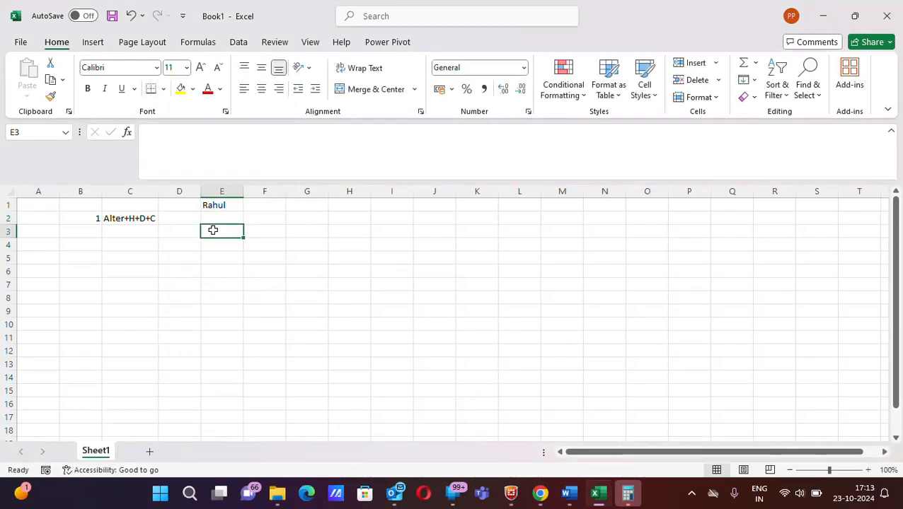
{"action": "key", "text": "alt"}
{"action": "key", "text": "h"}
{"action": "key", "text": "d"}
{"action": "key", "text": "c"}
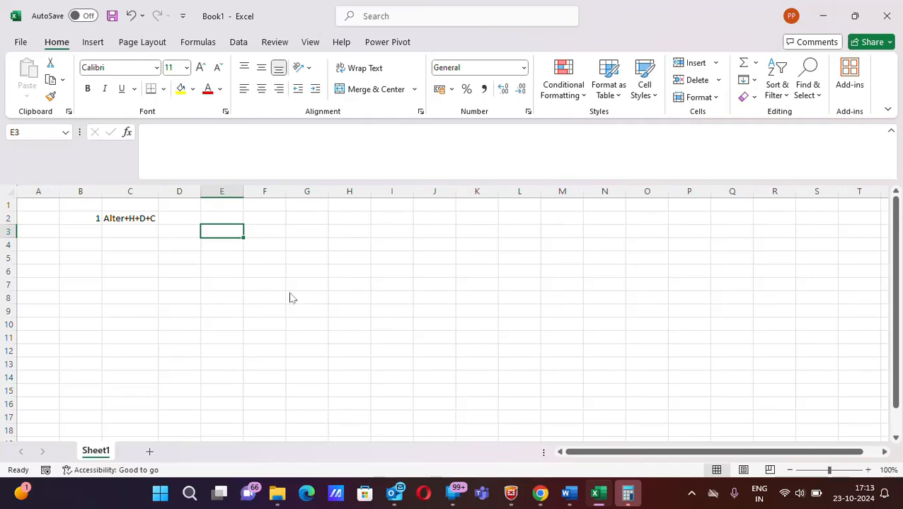
- Enter the description "To delete a column" in cell D2 beside the Alter+H+D+C shortcut
{"action": "left_click", "coordinate": [180, 218]}
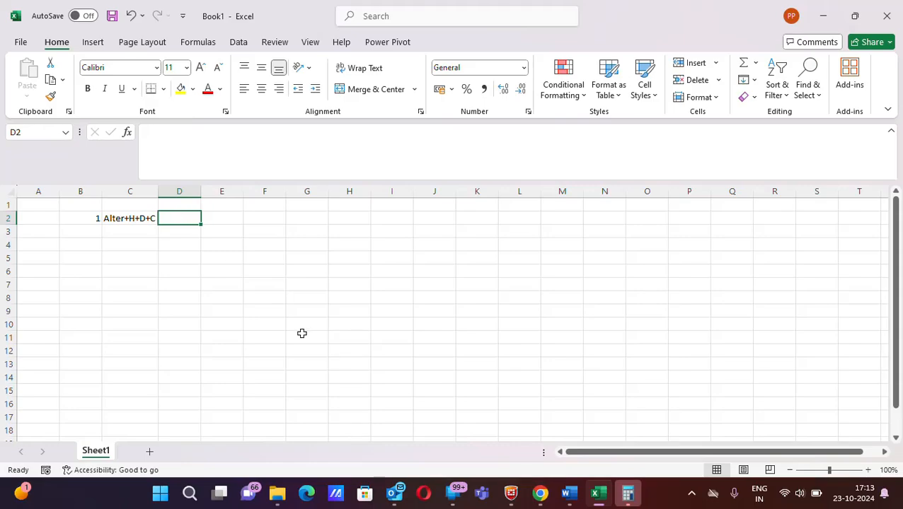
{"action": "type", "text": "To dele"}
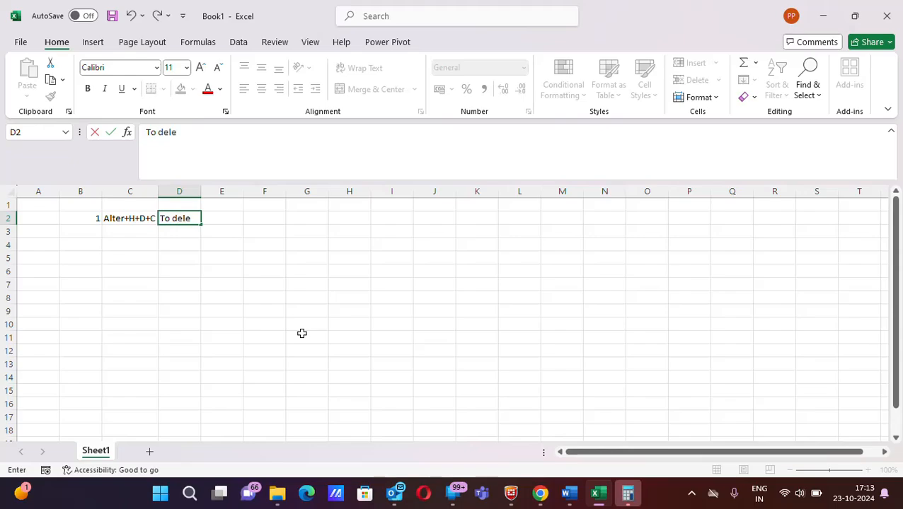
{"action": "type", "text": "te a column"}
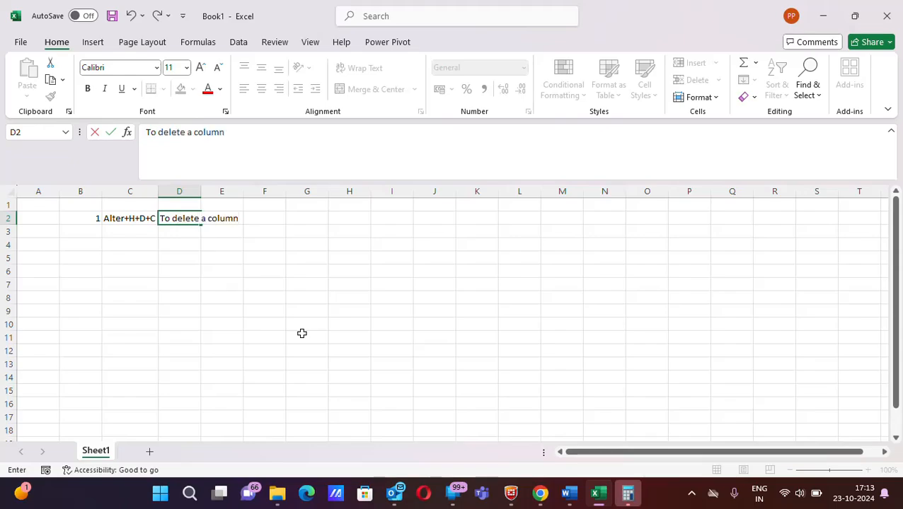
{"action": "key", "text": "Return"}
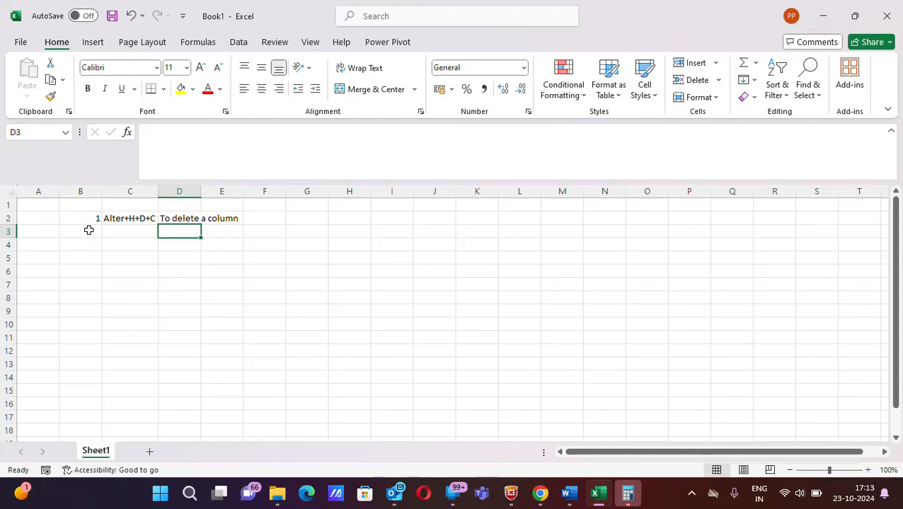
- Enter 2 in cell B3 and Alter+M in cell C3 as the second shortcut
{"action": "left_click", "coordinate": [88, 230]}
{"action": "key", "text": "Right"}
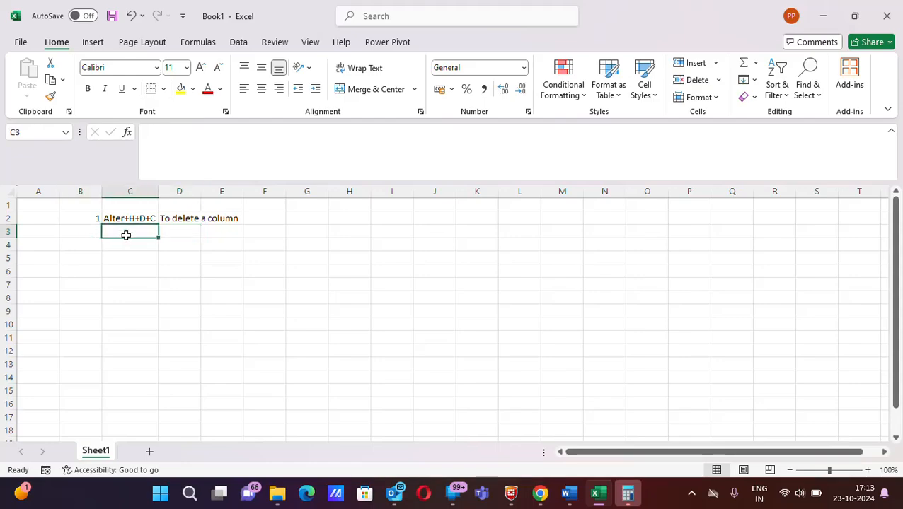
{"action": "left_click", "coordinate": [80, 228]}
{"action": "type", "text": "2"}
{"action": "key", "text": "Right"}
{"action": "type", "text": "Alter"}
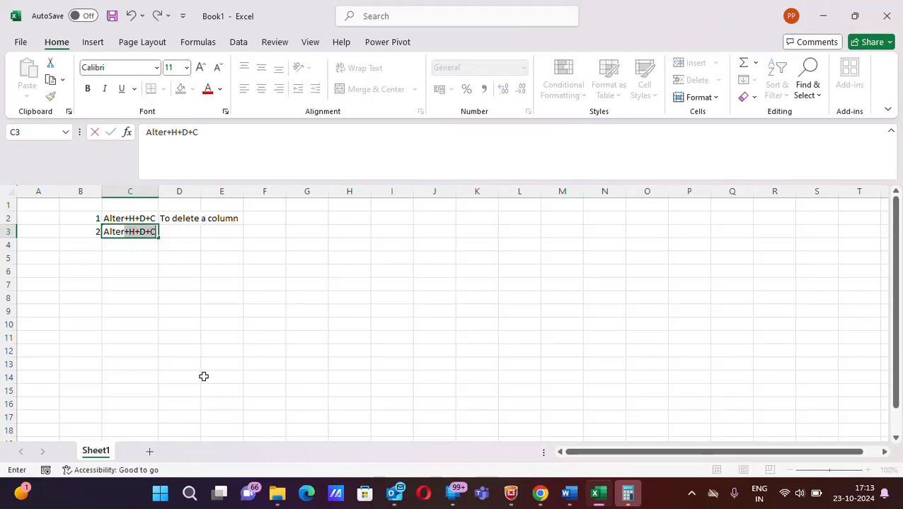
{"action": "type", "text": "+M"}
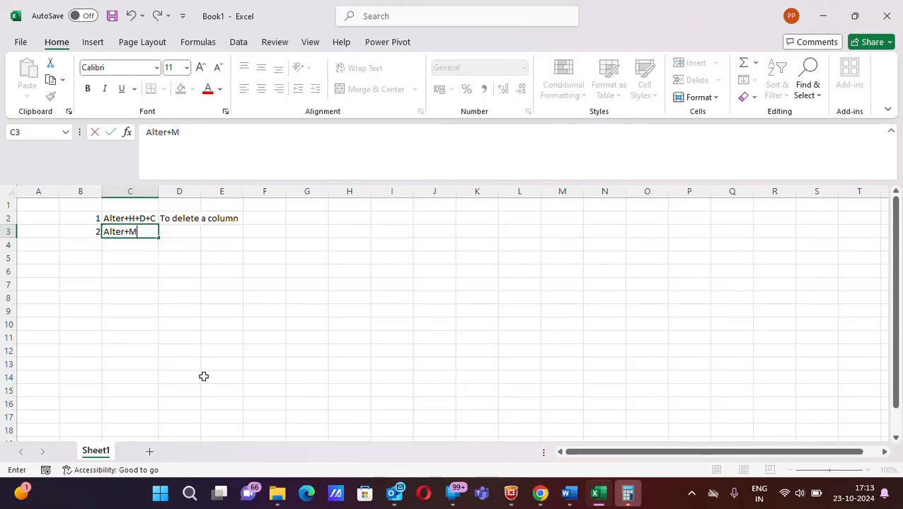
{"action": "left_click", "coordinate": [168, 296]}
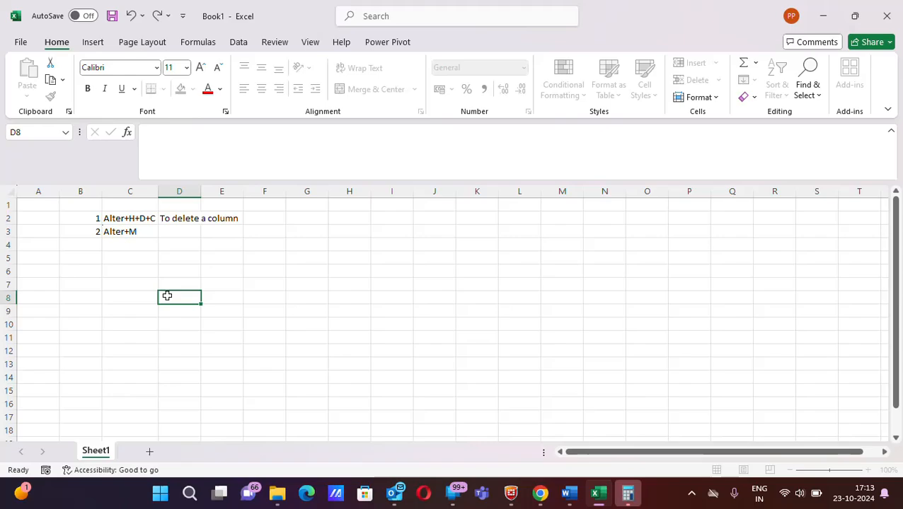
- View the formula commands, switch to the page layout commands, and return to the formula commands with cell D3 selected
{"action": "left_click", "coordinate": [190, 231]}
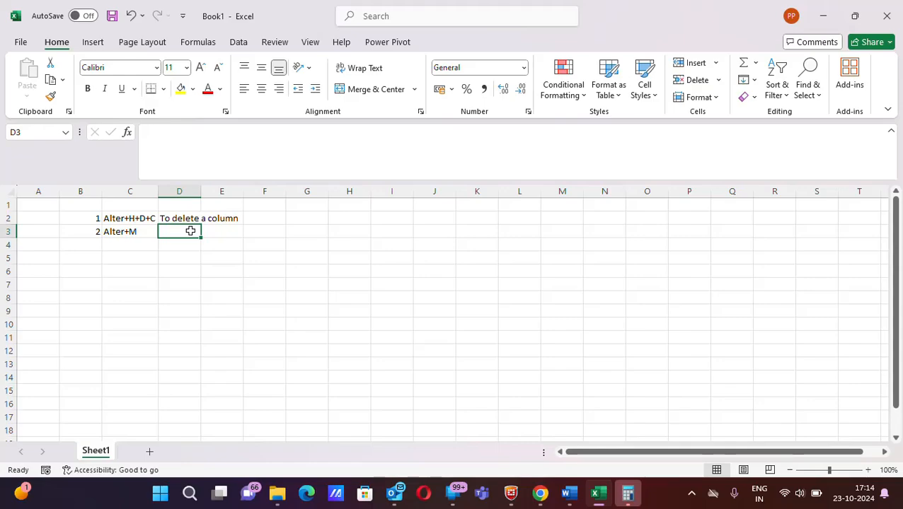
{"action": "left_click", "coordinate": [195, 42]}
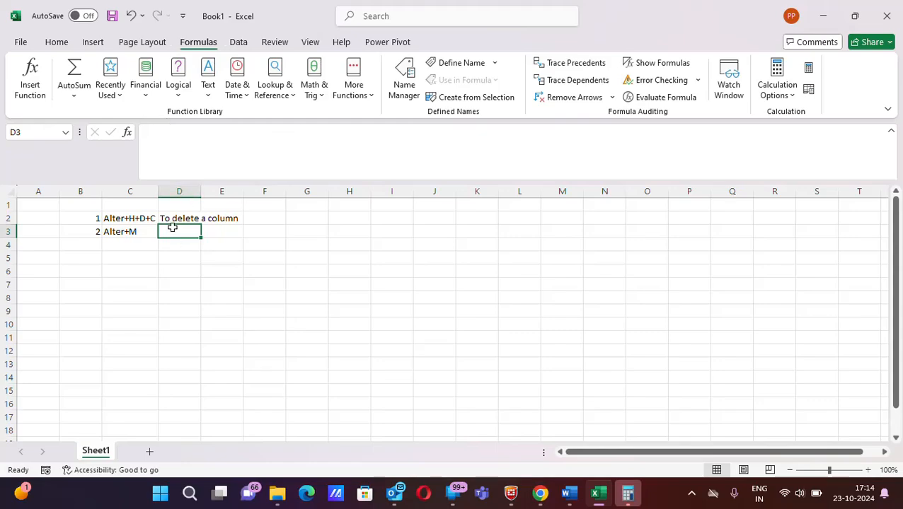
{"action": "left_click", "coordinate": [145, 231]}
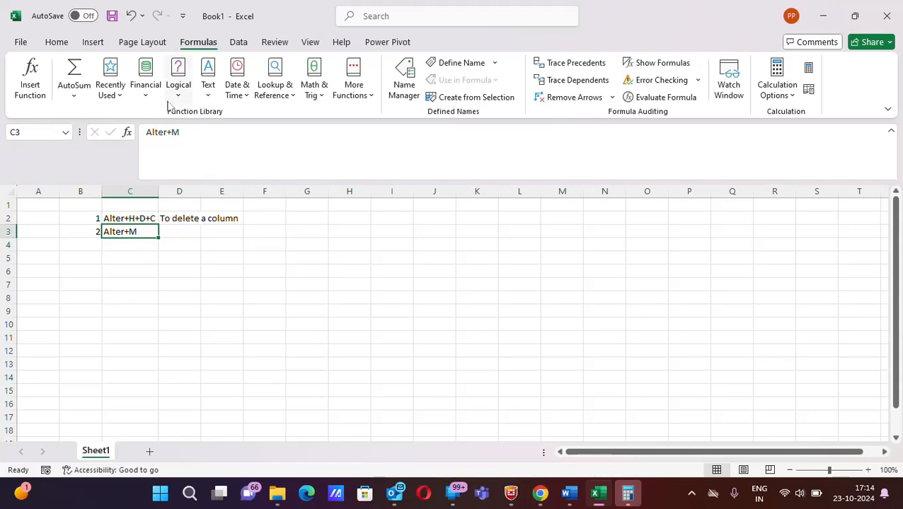
{"action": "left_click", "coordinate": [140, 43]}
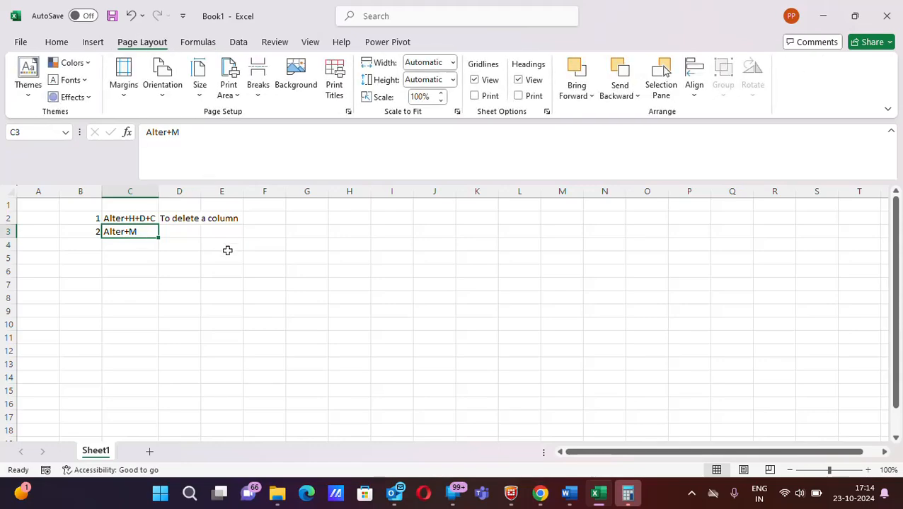
{"action": "left_click", "coordinate": [181, 228]}
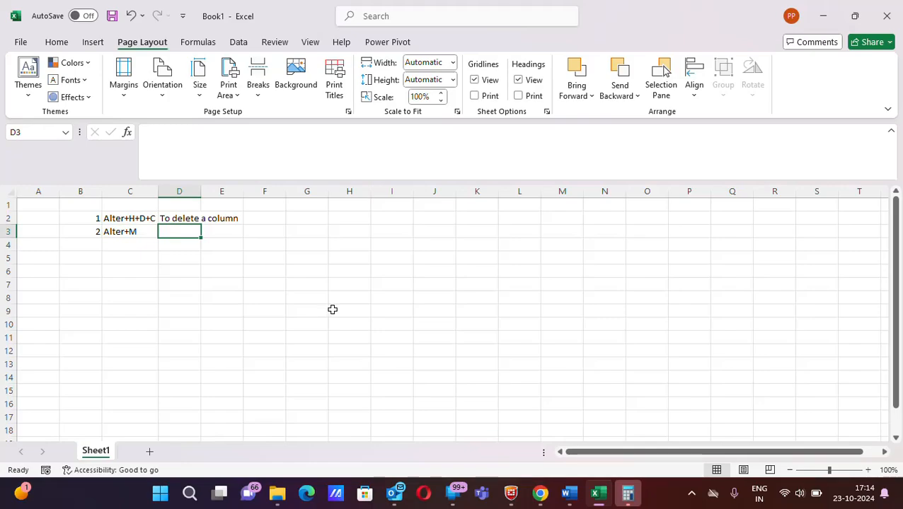
{"action": "key", "text": "alt+m"}
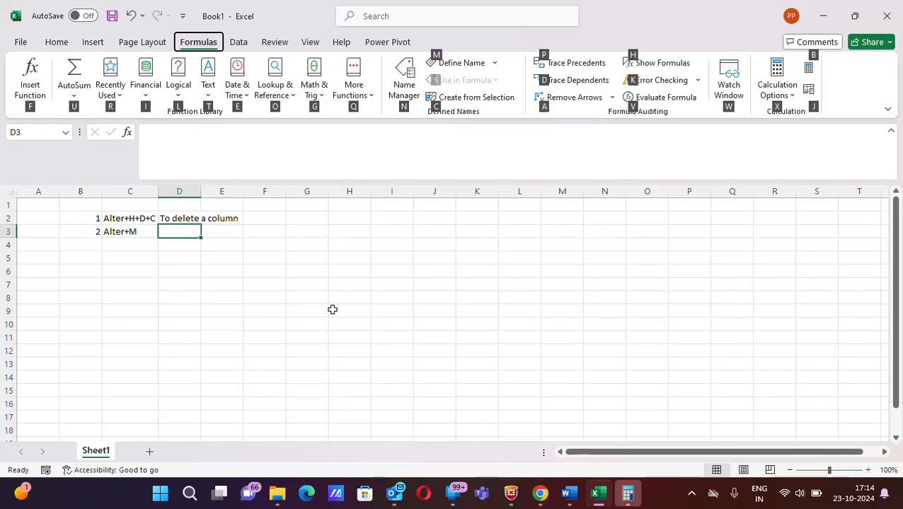
{"action": "key", "text": "t"}
{"action": "key", "text": "Return"}
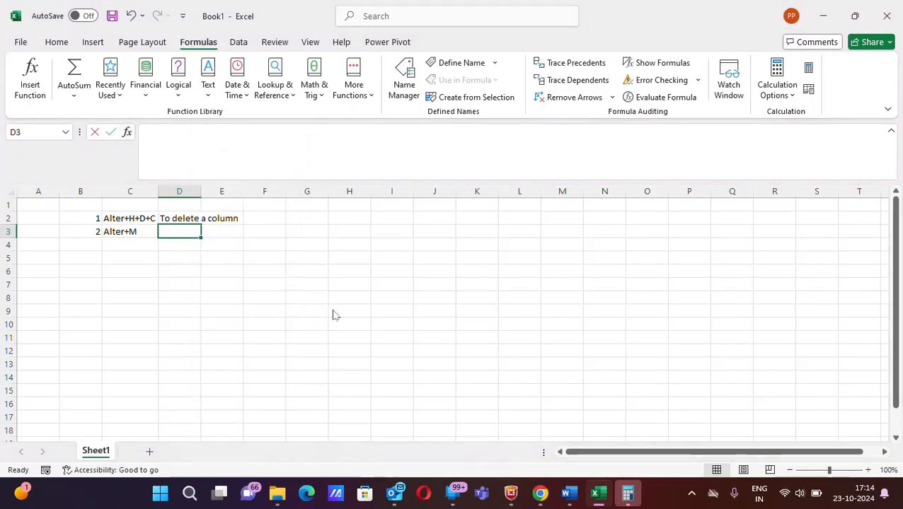
{"action": "type", "text": "go to"}
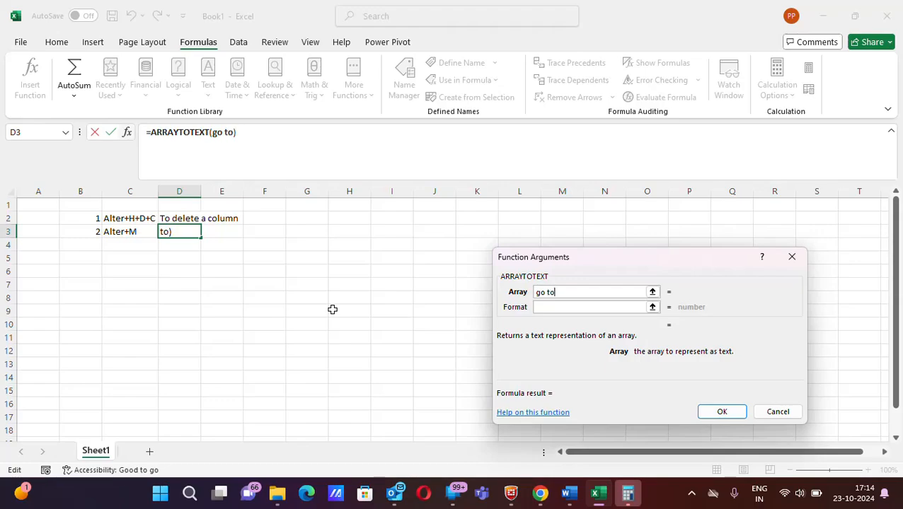
{"action": "left_click", "coordinate": [778, 412]}
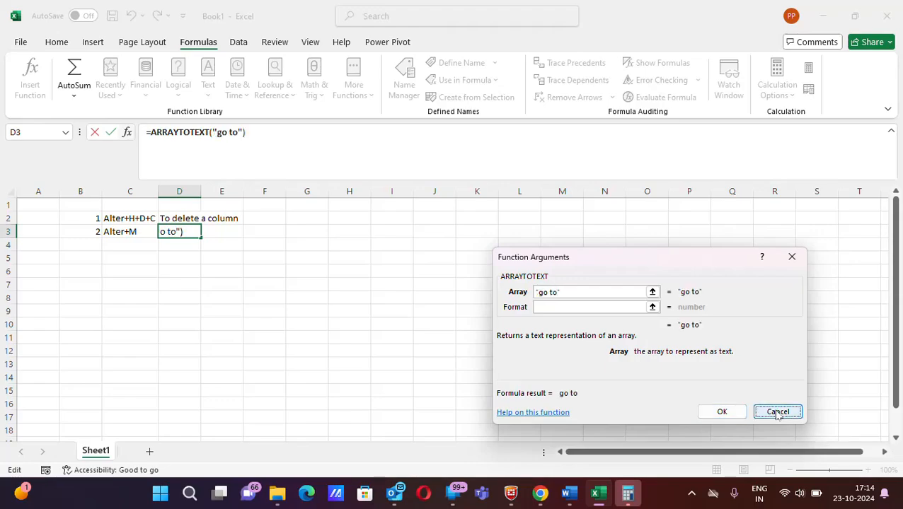
{"action": "left_click", "coordinate": [185, 323]}
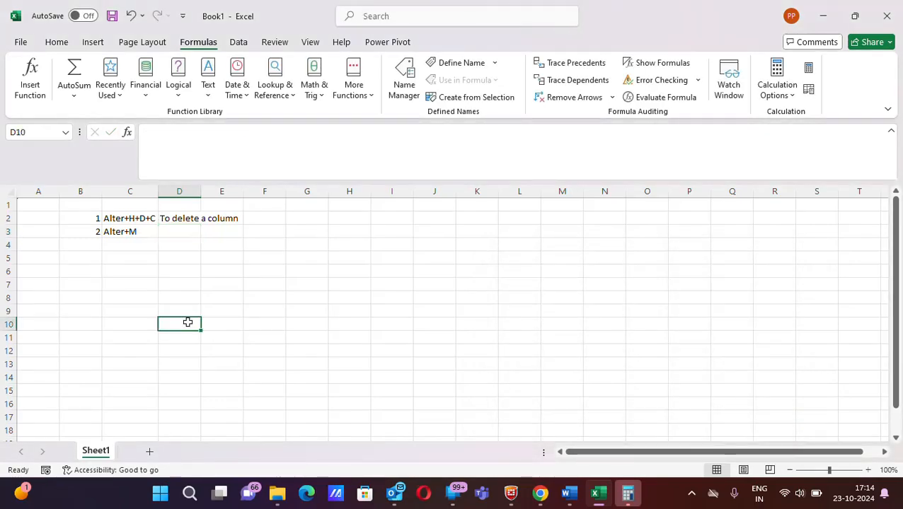
- Enter the description "To go to Formula Bar" in cell D3 beside the Alter+M shortcut
{"action": "left_click", "coordinate": [184, 232]}
{"action": "type", "text": "To go t"}
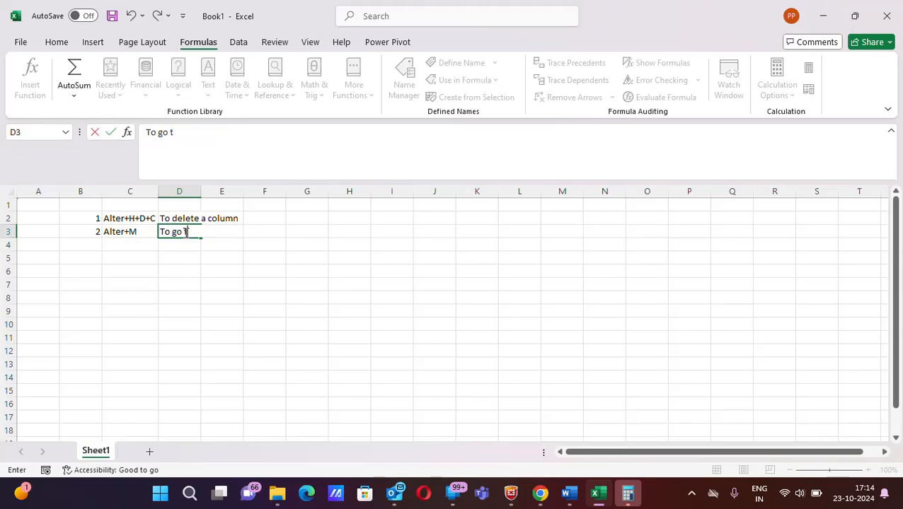
{"action": "type", "text": "o Form"}
{"action": "type", "text": "ula Bar"}
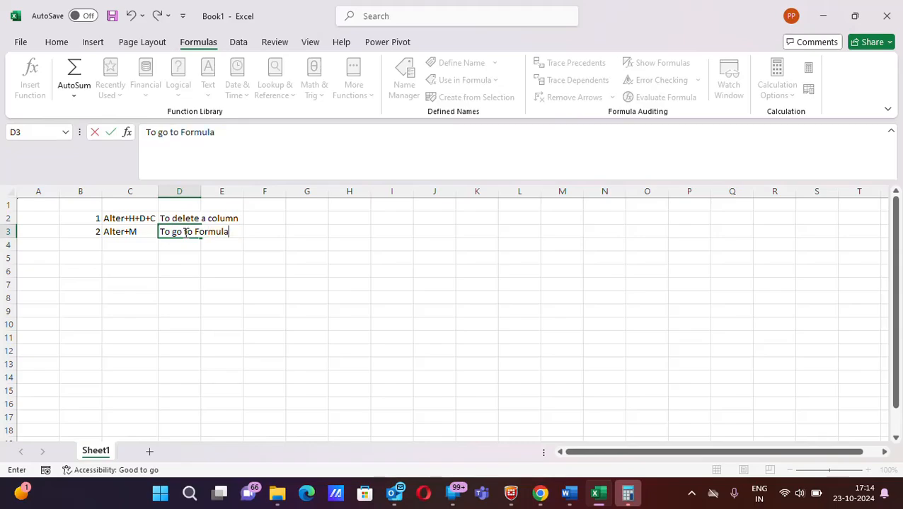
- Enter 3 in cell B4 and Control+9 in cell C4 as the third shortcut
{"action": "left_click", "coordinate": [93, 244]}
{"action": "type", "text": "3"}
{"action": "key", "text": "Tab"}
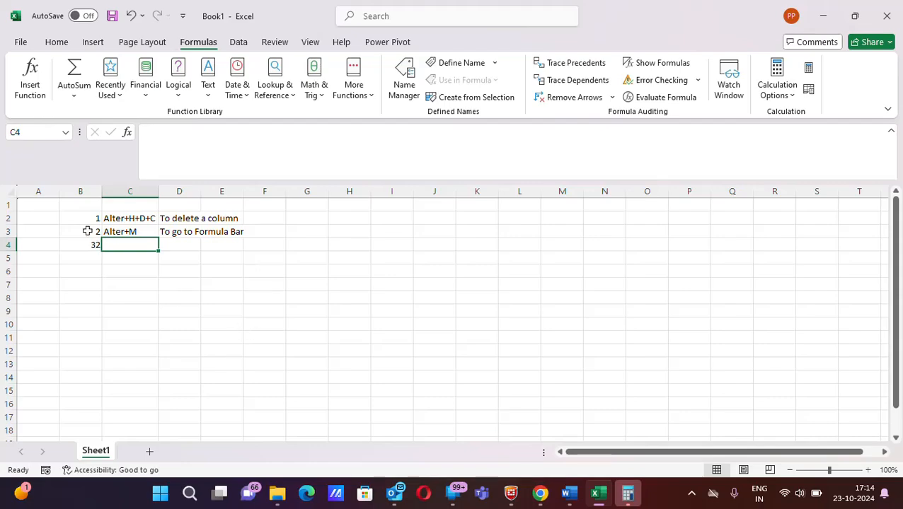
{"action": "left_click", "coordinate": [91, 242]}
{"action": "type", "text": "3"}
{"action": "key", "text": "Tab"}
{"action": "type", "text": "Control"}
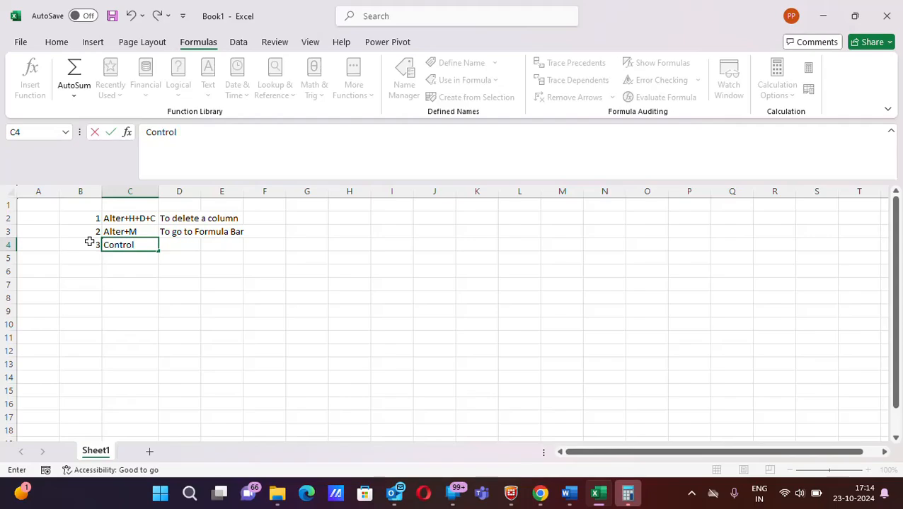
{"action": "type", "text": "+9"}
{"action": "left_click", "coordinate": [134, 256]}
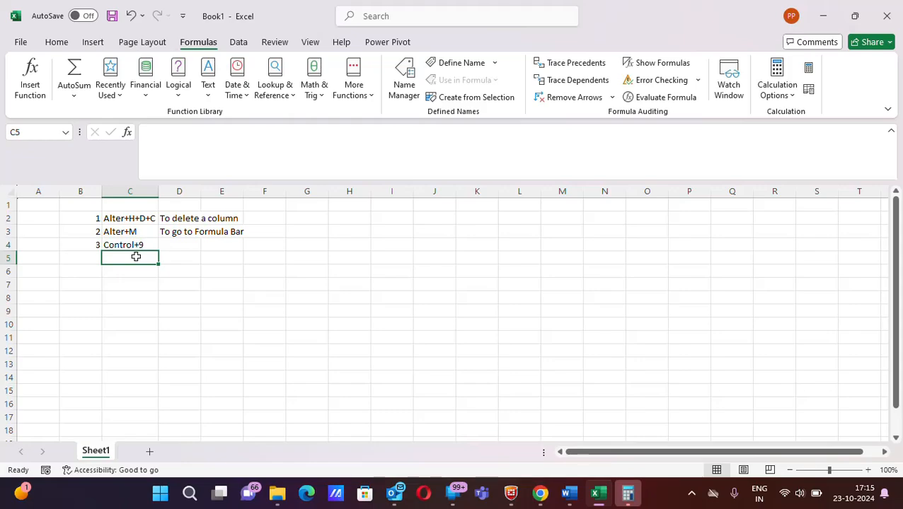
{"action": "left_click", "coordinate": [7, 272]}
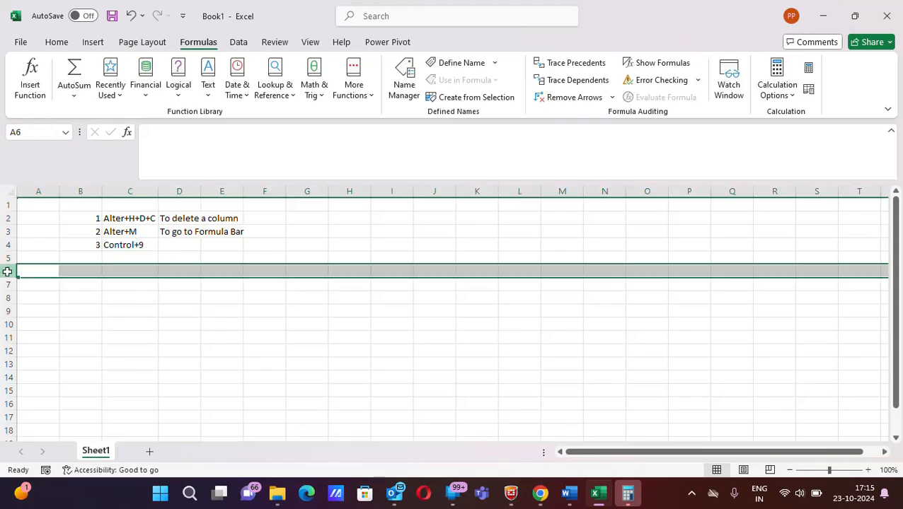
{"action": "right_click", "coordinate": [7, 271]}
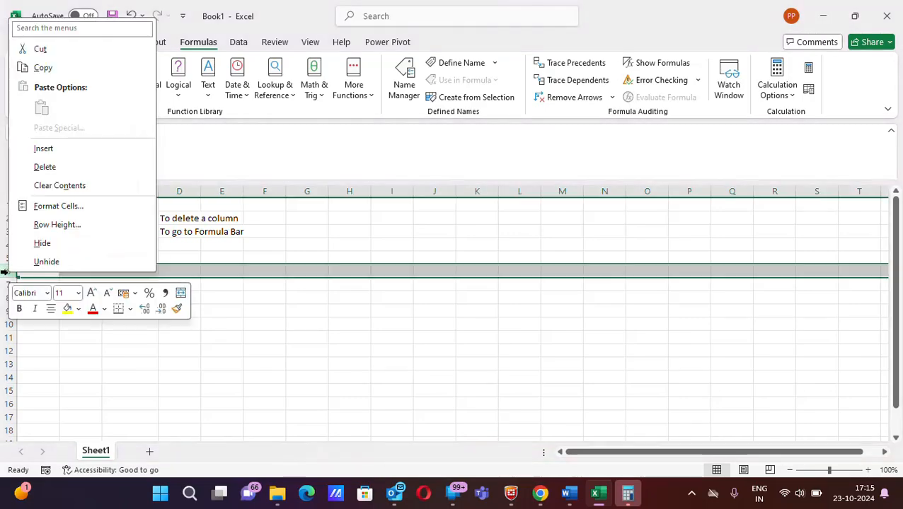
{"action": "key", "text": "Escape"}
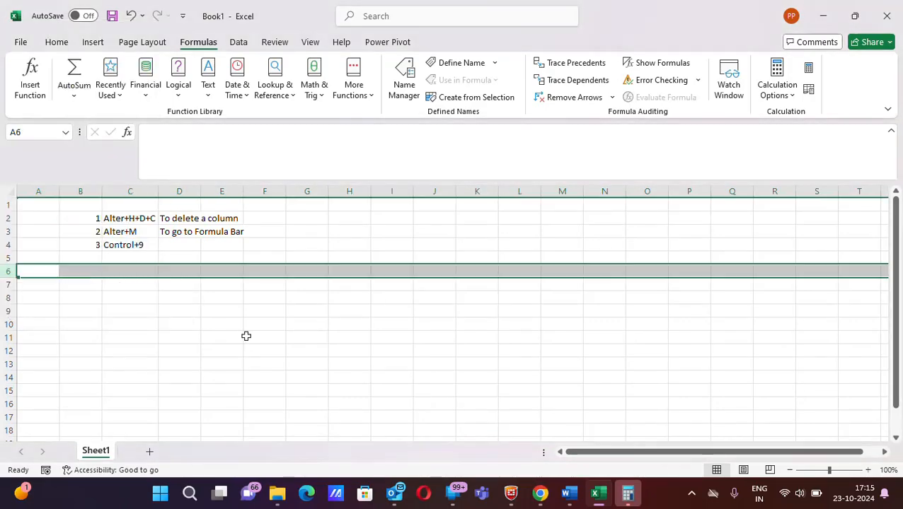
{"action": "left_click", "coordinate": [179, 245]}
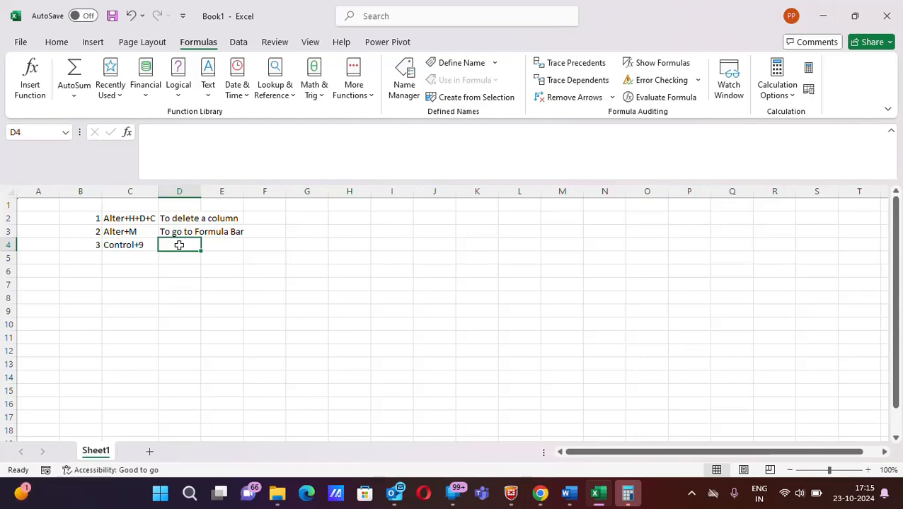
{"action": "left_click", "coordinate": [2, 245]}
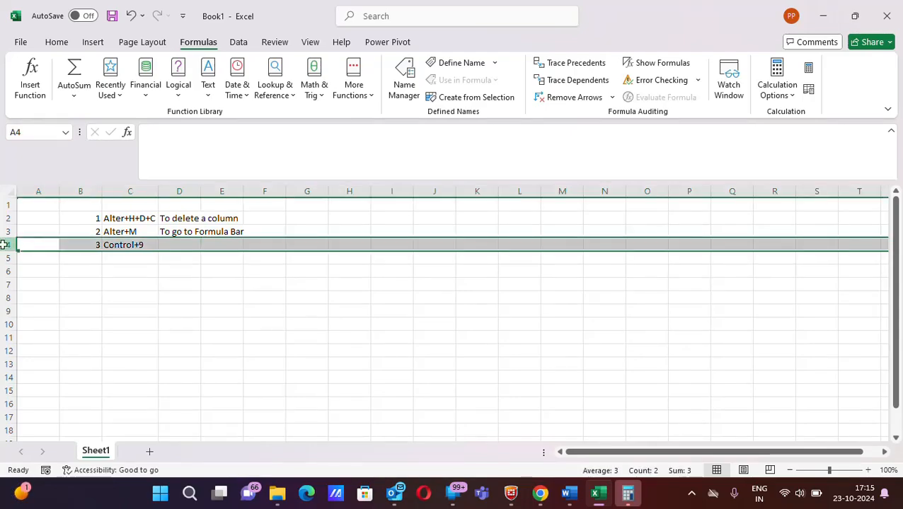
- Hide the row that contains cell D4 and undo the hiding
{"action": "left_click", "coordinate": [178, 243]}
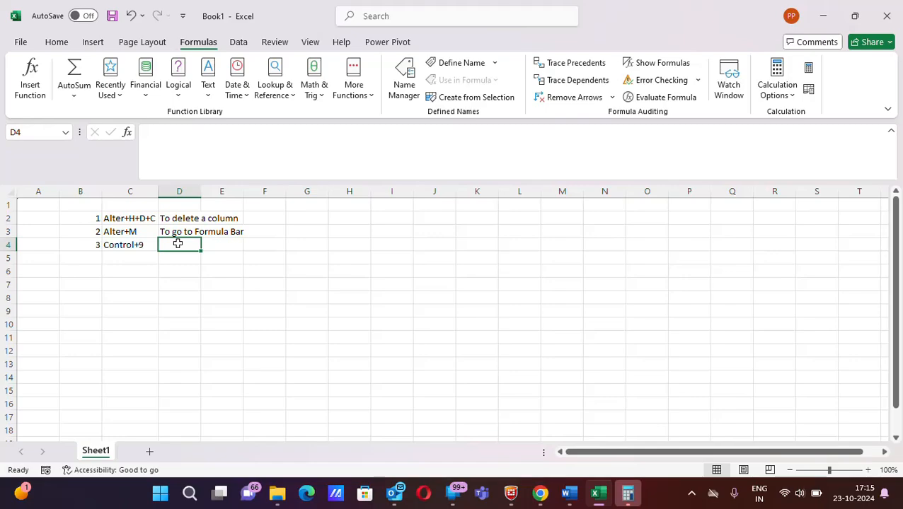
{"action": "key", "text": "ctrl+9"}
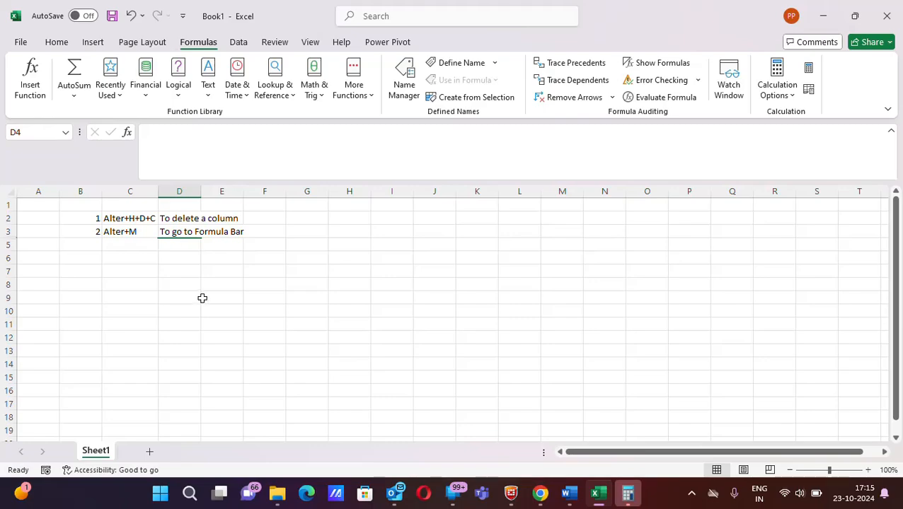
{"action": "left_click", "coordinate": [202, 299]}
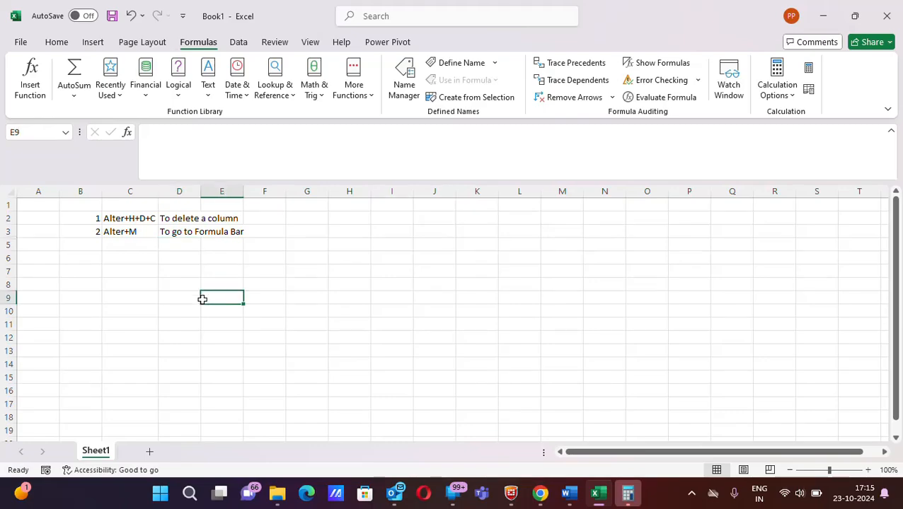
{"action": "key", "text": "ctrl+z"}
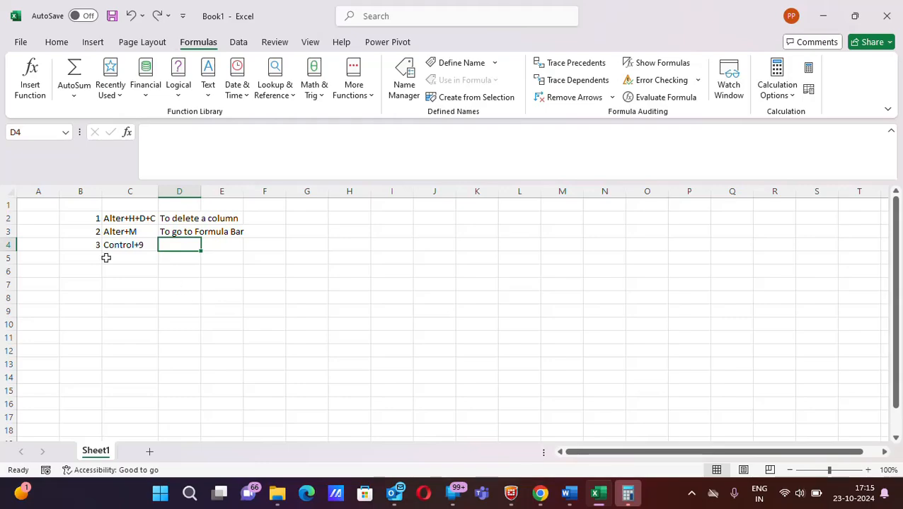
- Enter the description "To Delete a row" in cell D4 beside the Control+9 shortcut
{"action": "type", "text": "To"}
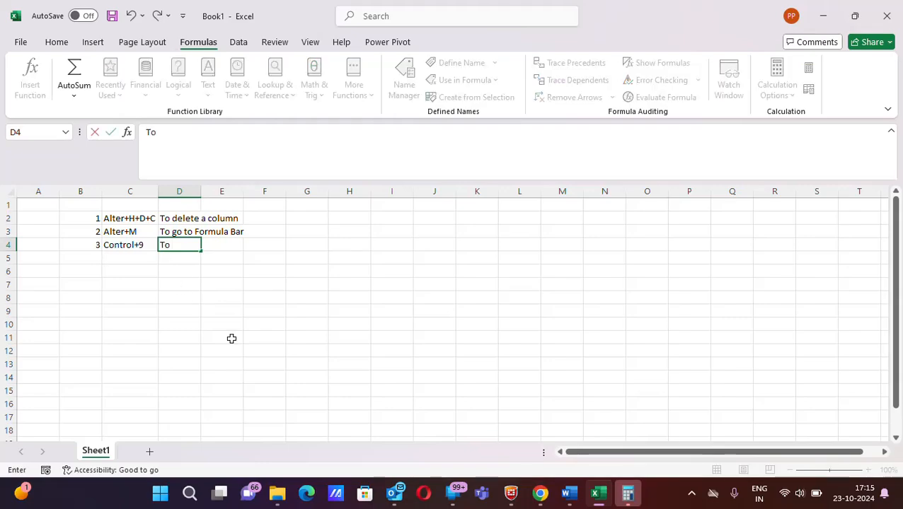
{"action": "type", "text": " Delet"}
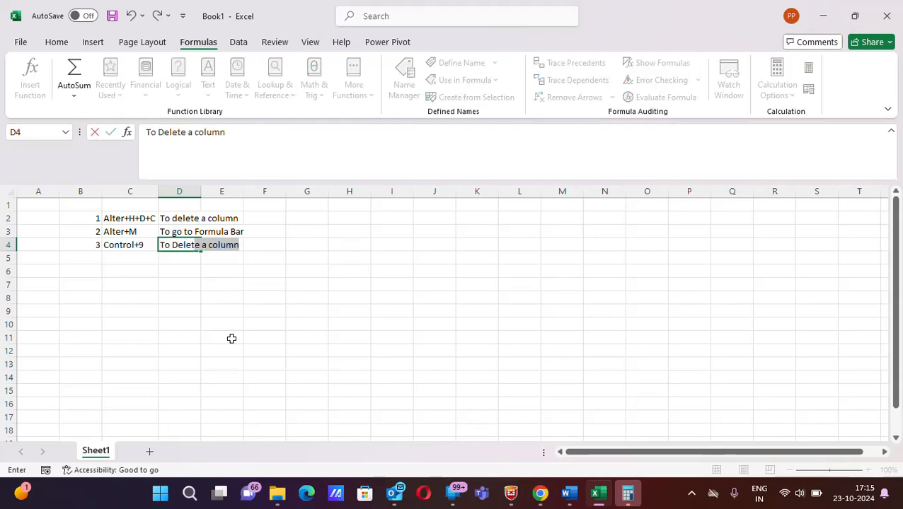
{"action": "type", "text": "e a "}
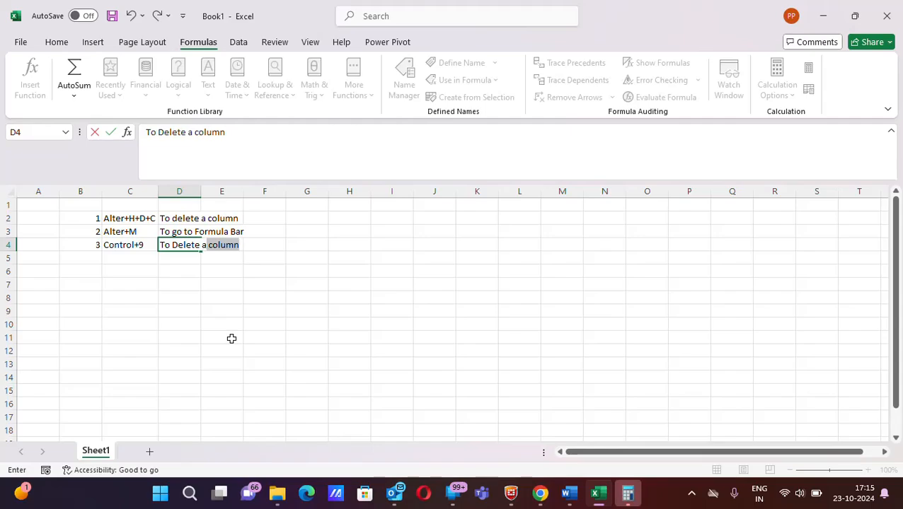
{"action": "type", "text": "row"}
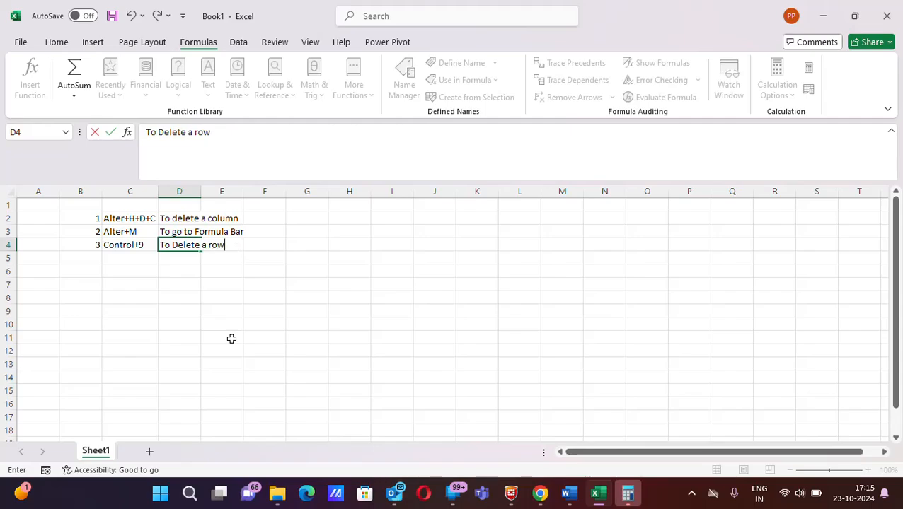
{"action": "left_click", "coordinate": [176, 309]}
- Enter 4 in cell B5 and Control+O in cell C5 as the fourth shortcut
{"action": "left_click", "coordinate": [94, 257]}
{"action": "type", "text": "4"}
{"action": "key", "text": "Tab"}
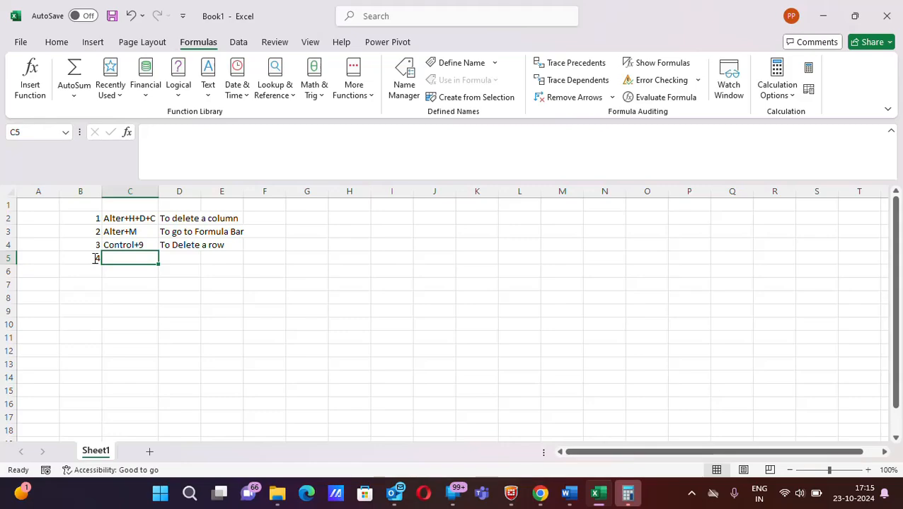
{"action": "type", "text": "Control+"}
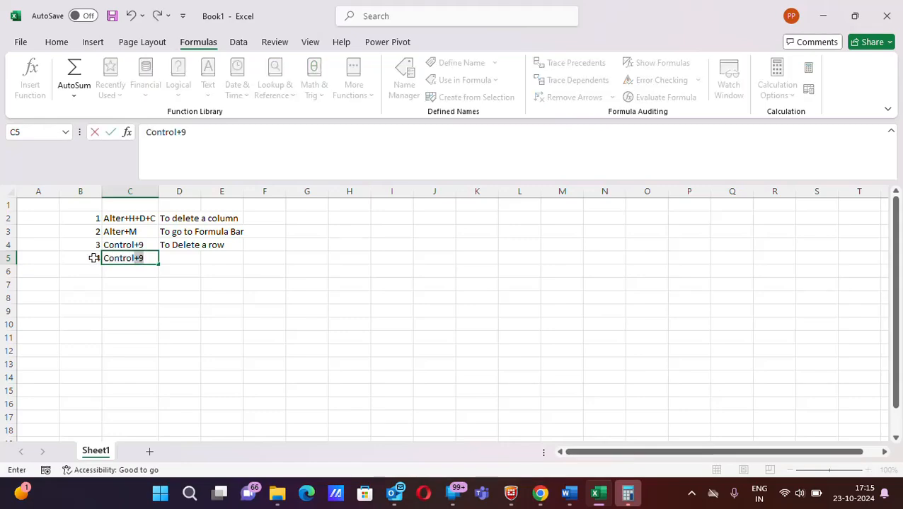
{"action": "type", "text": "O"}
{"action": "left_click", "coordinate": [184, 260]}
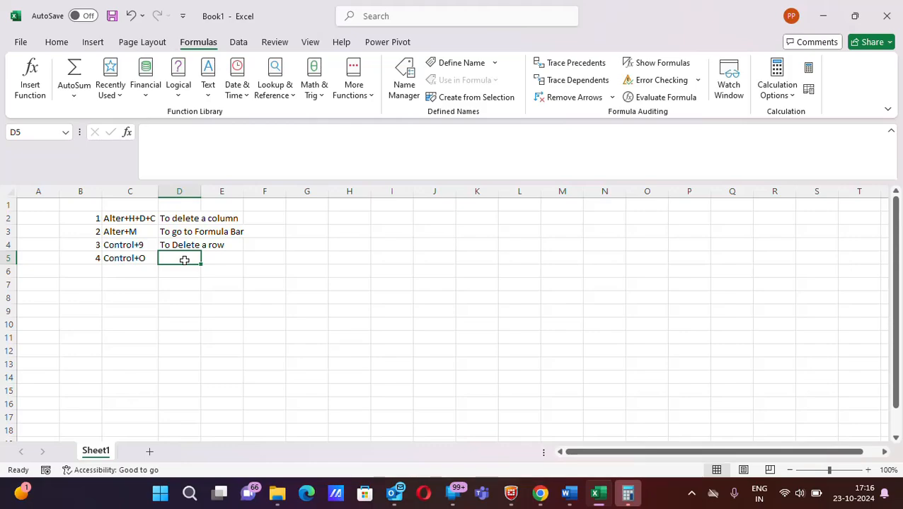
{"action": "left_click", "coordinate": [186, 193]}
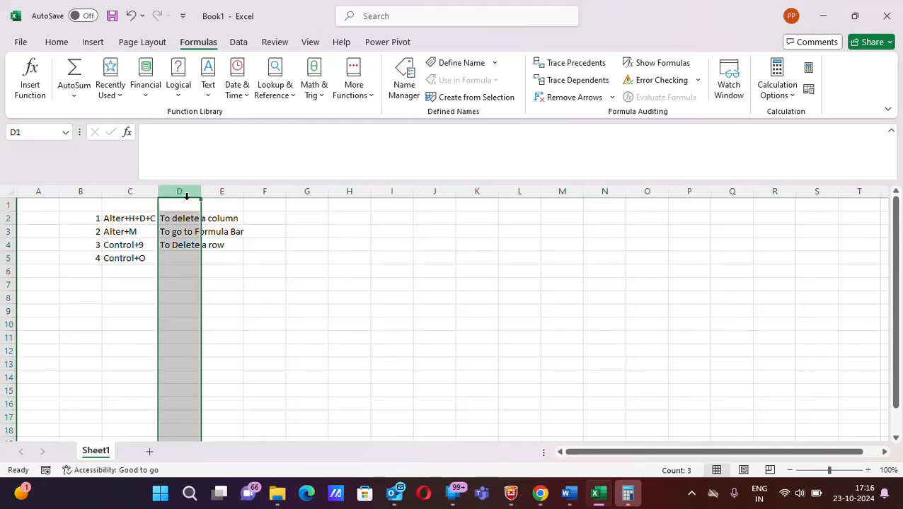
{"action": "left_click", "coordinate": [180, 259]}
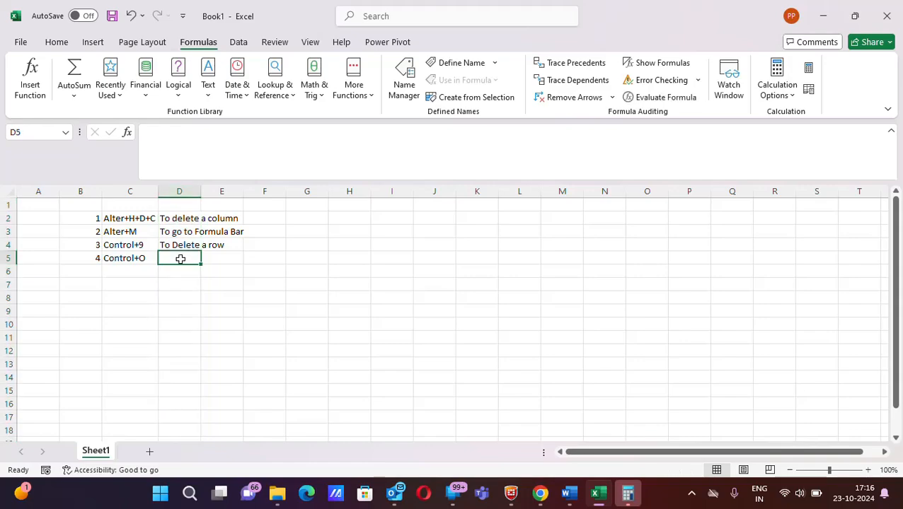
{"action": "key", "text": "ctrl+o"}
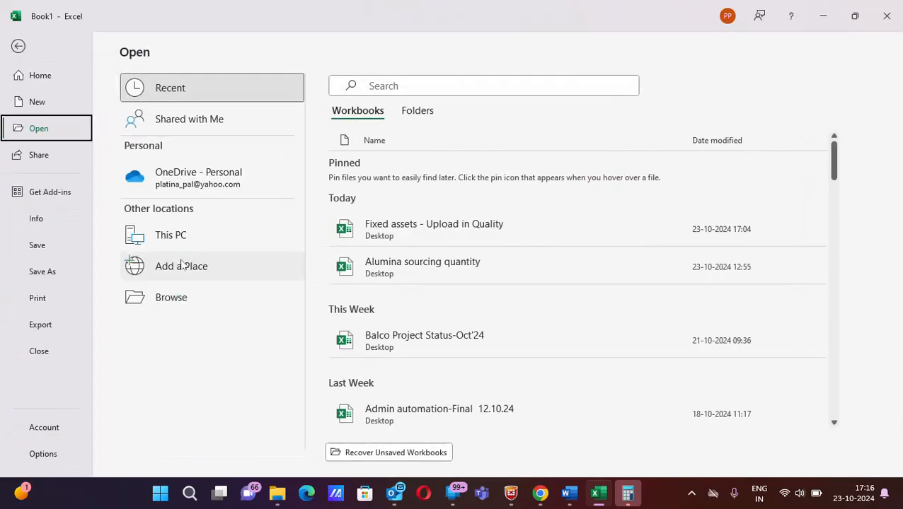
{"action": "key", "text": "Escape"}
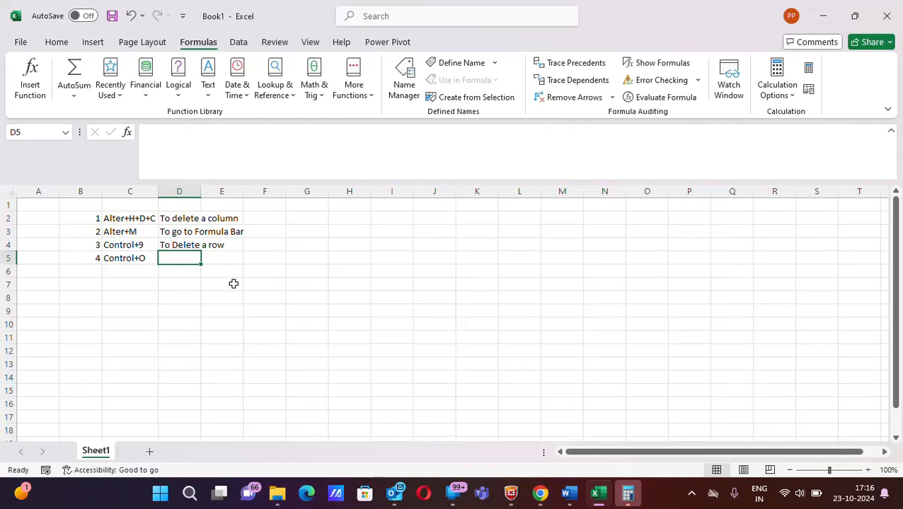
- Correct the shortcut in cell C5 to Control+0, using the digit zero
{"action": "double_click", "coordinate": [145, 258]}
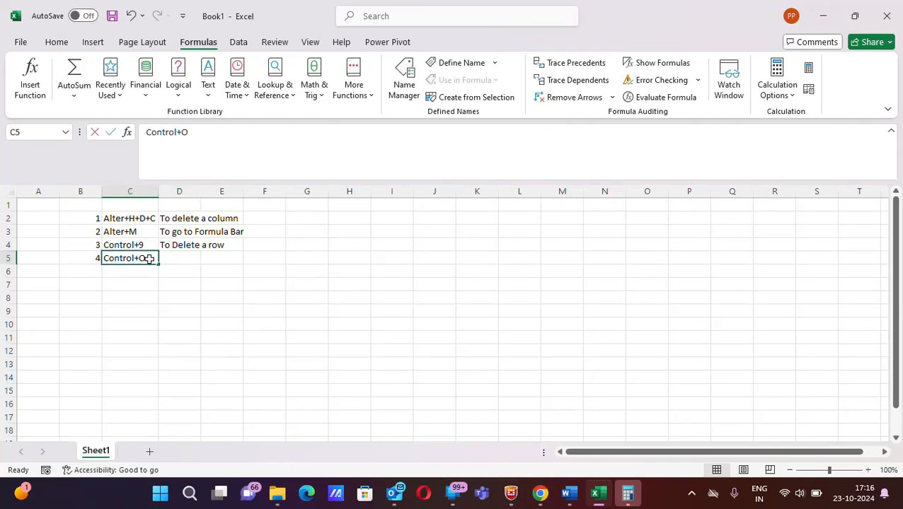
{"action": "key", "text": "BackSpace"}
{"action": "type", "text": "0"}
{"action": "key", "text": "Tab"}
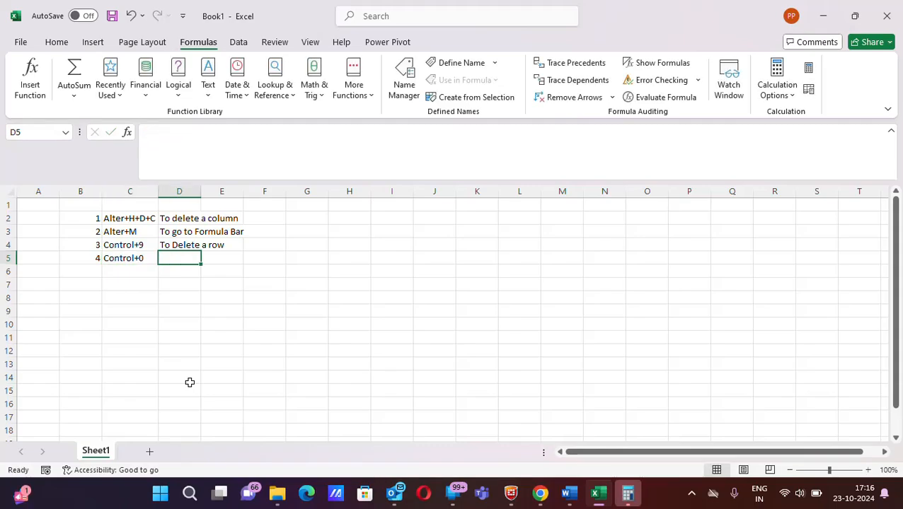
- Hide the column that contains cell D5, unhide it between columns C and E, and select cell D5
{"action": "key", "text": "ctrl+0"}
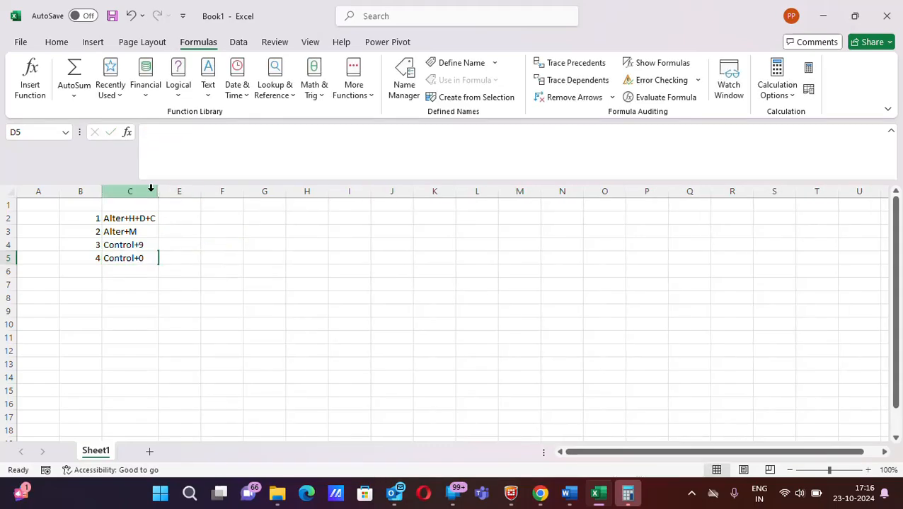
{"action": "left_click_drag", "start_coordinate": [151, 191], "coordinate": [177, 191]}
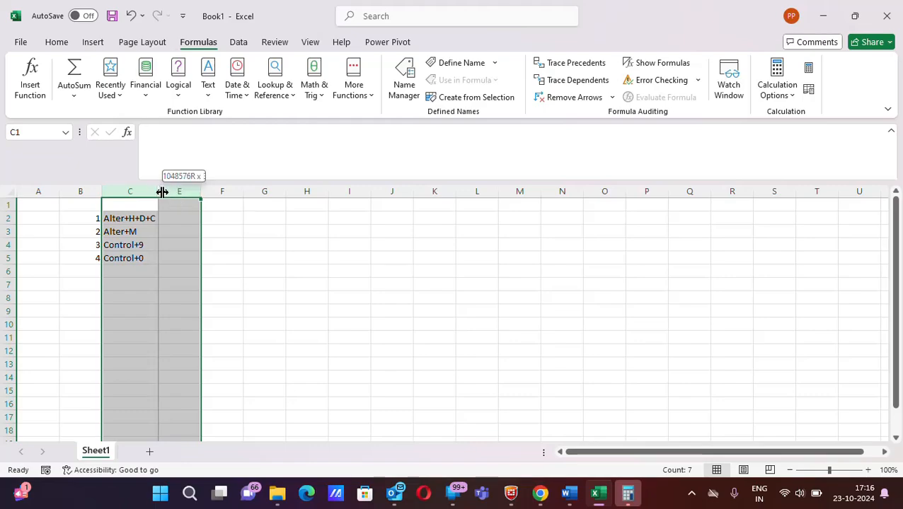
{"action": "double_click", "coordinate": [162, 191]}
{"action": "left_click", "coordinate": [192, 254]}
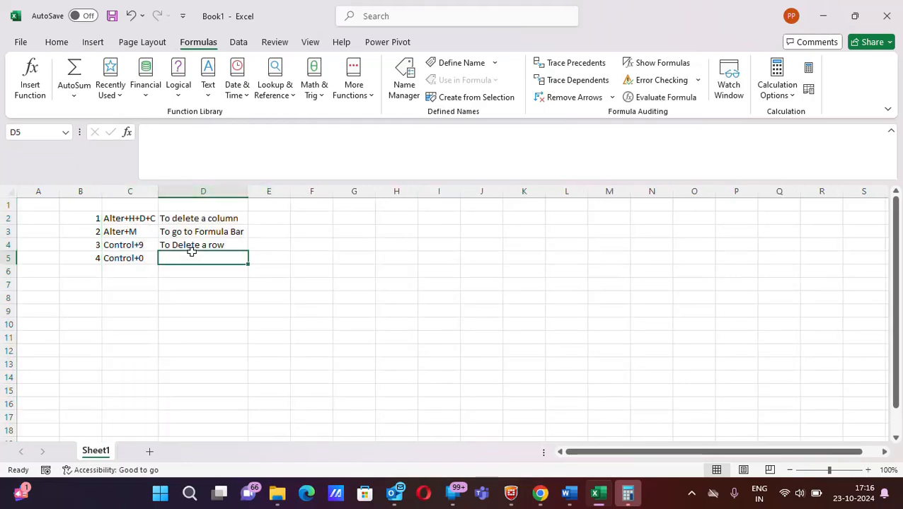
- Enter the description "To hide a column" in cell D5 beside the Control+0 shortcut
{"action": "type", "text": "To hide"}
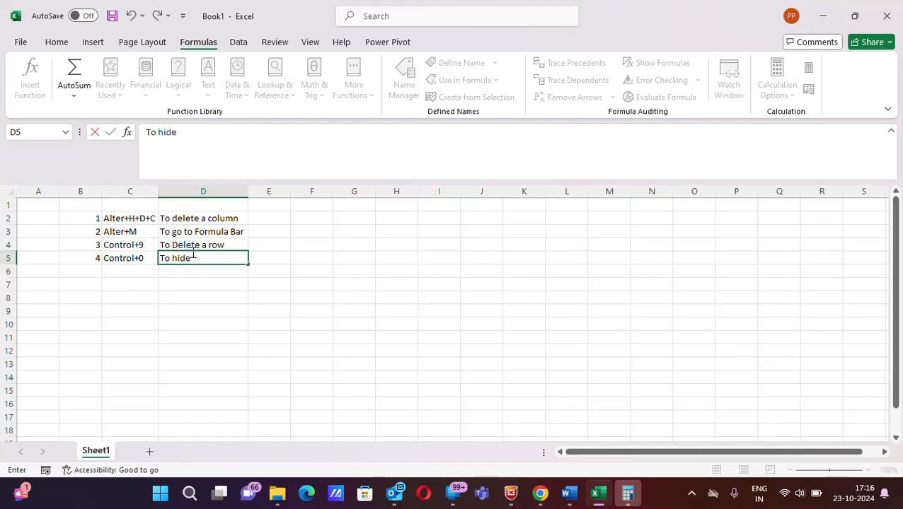
{"action": "type", "text": " a column"}
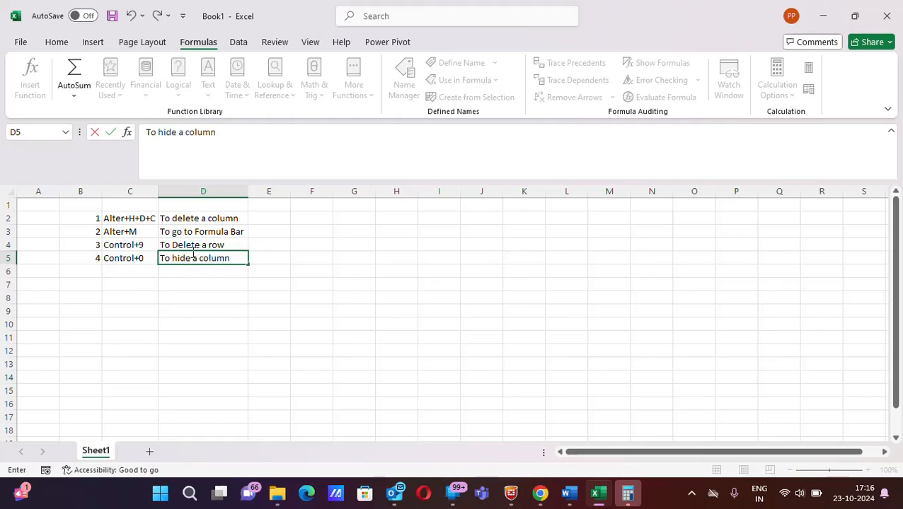
- Enter 5 in cell B6 and Alter+F in cell C6 as the fifth shortcut
{"action": "left_click", "coordinate": [97, 270]}
{"action": "type", "text": "5"}
{"action": "key", "text": "Tab"}
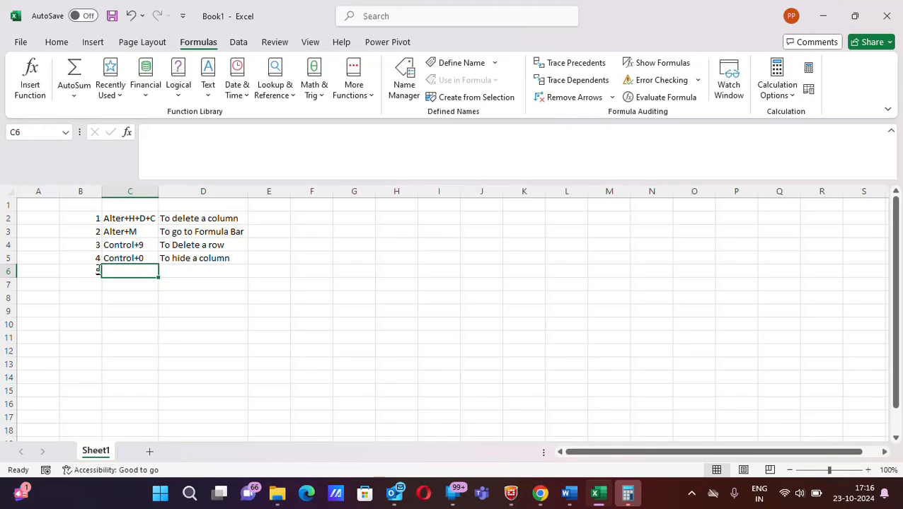
{"action": "type", "text": "Alter+F"}
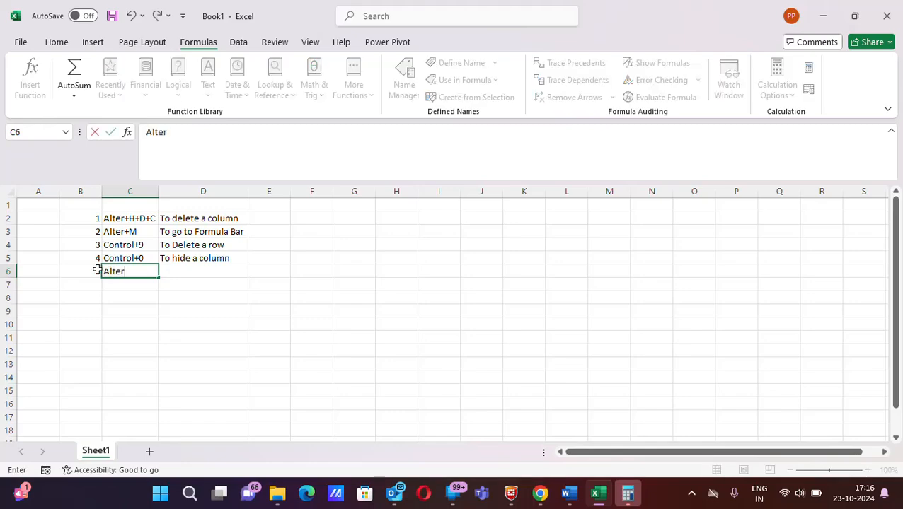
{"action": "left_click", "coordinate": [169, 269]}
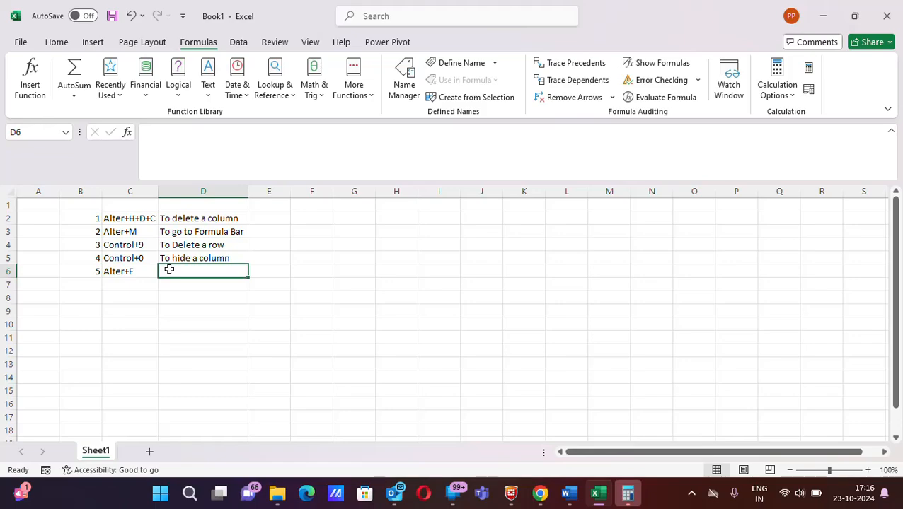
- View the File page with its new and recent workbooks, and return to the sheet
{"action": "left_click", "coordinate": [21, 42]}
{"action": "left_click", "coordinate": [19, 46]}
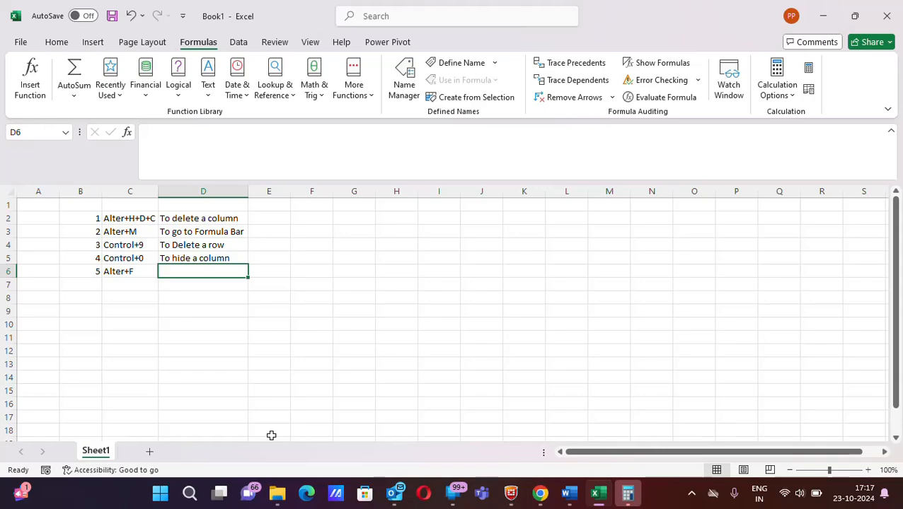
{"action": "key", "text": "alt+f"}
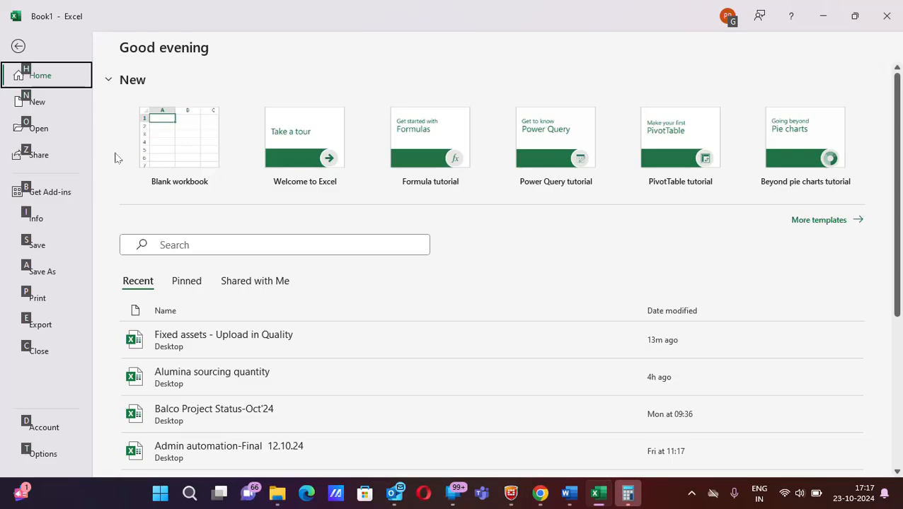
{"action": "key", "text": "Escape"}
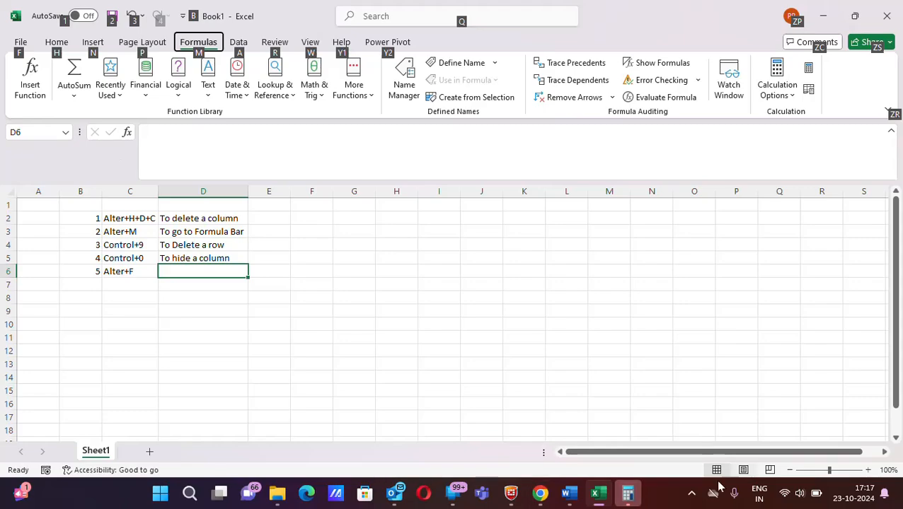
{"action": "left_click", "coordinate": [692, 494]}
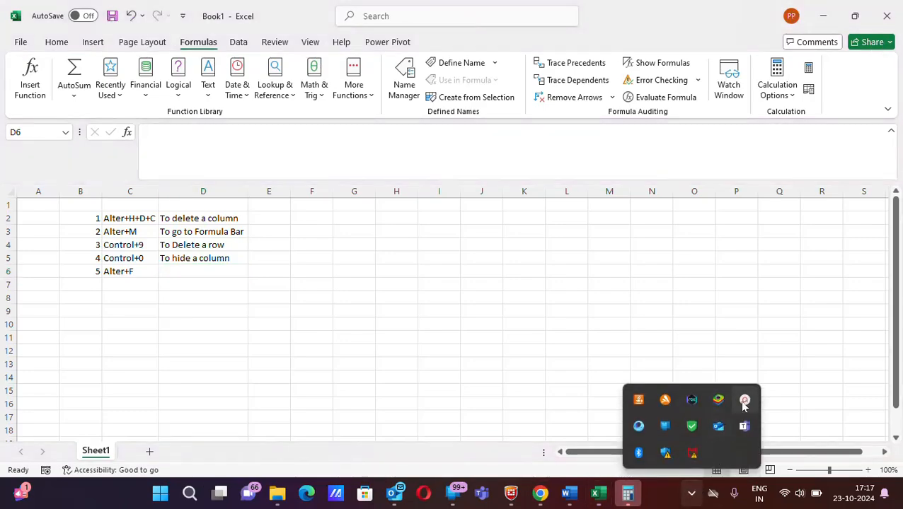